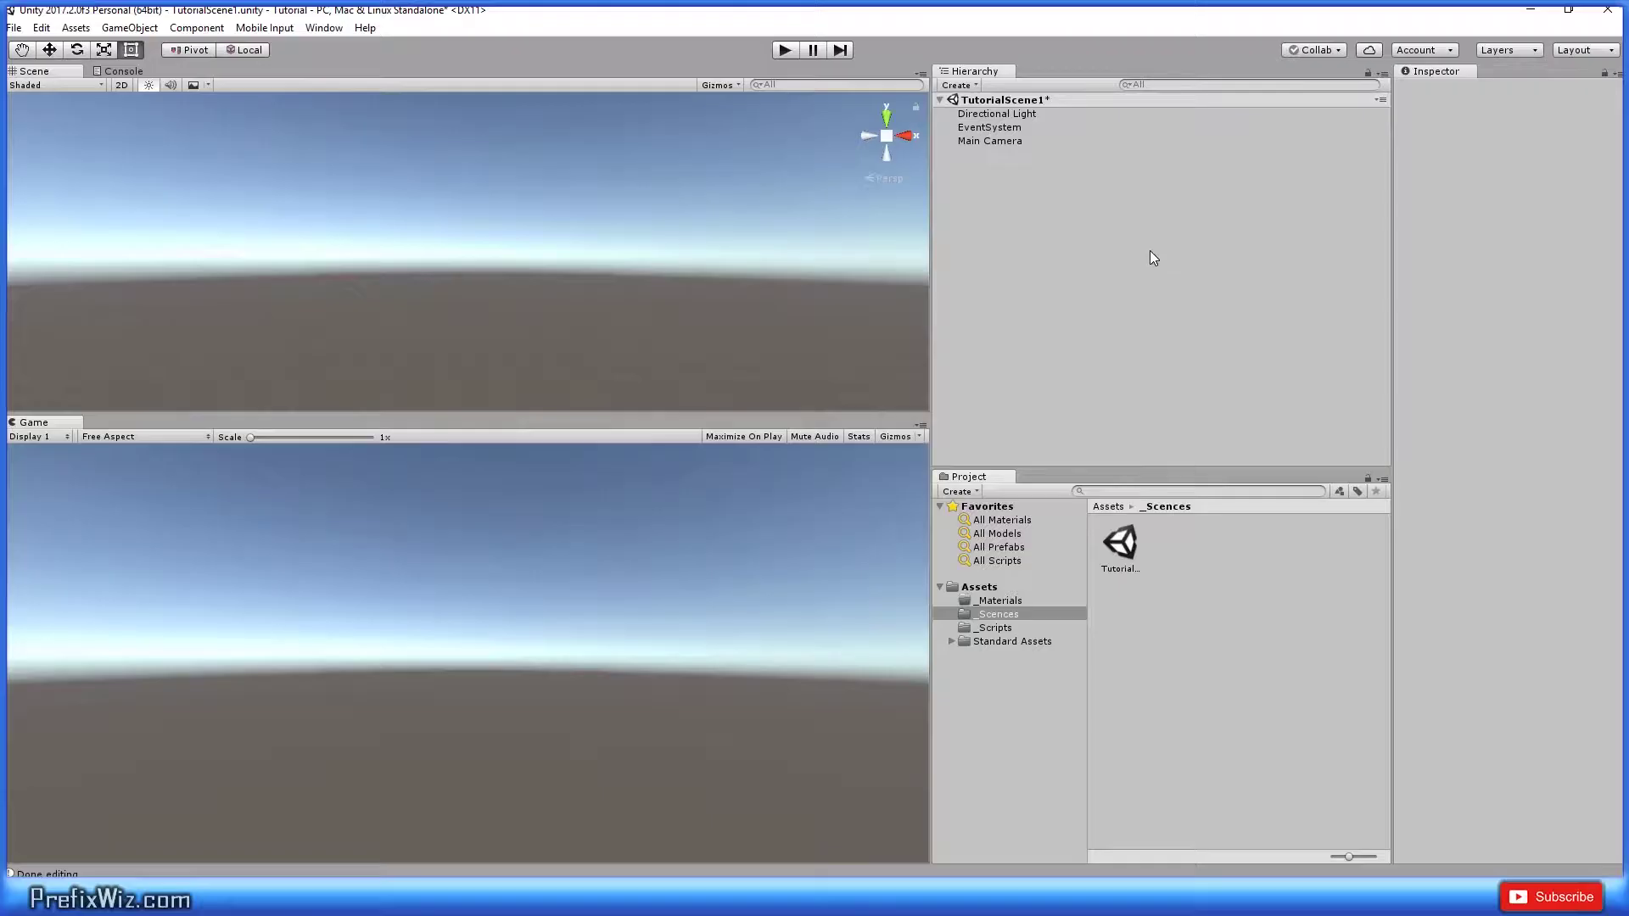
Step: Add a Canvas, a Panel inside it, and an InputField inside the Panel
right_click(1025, 238)
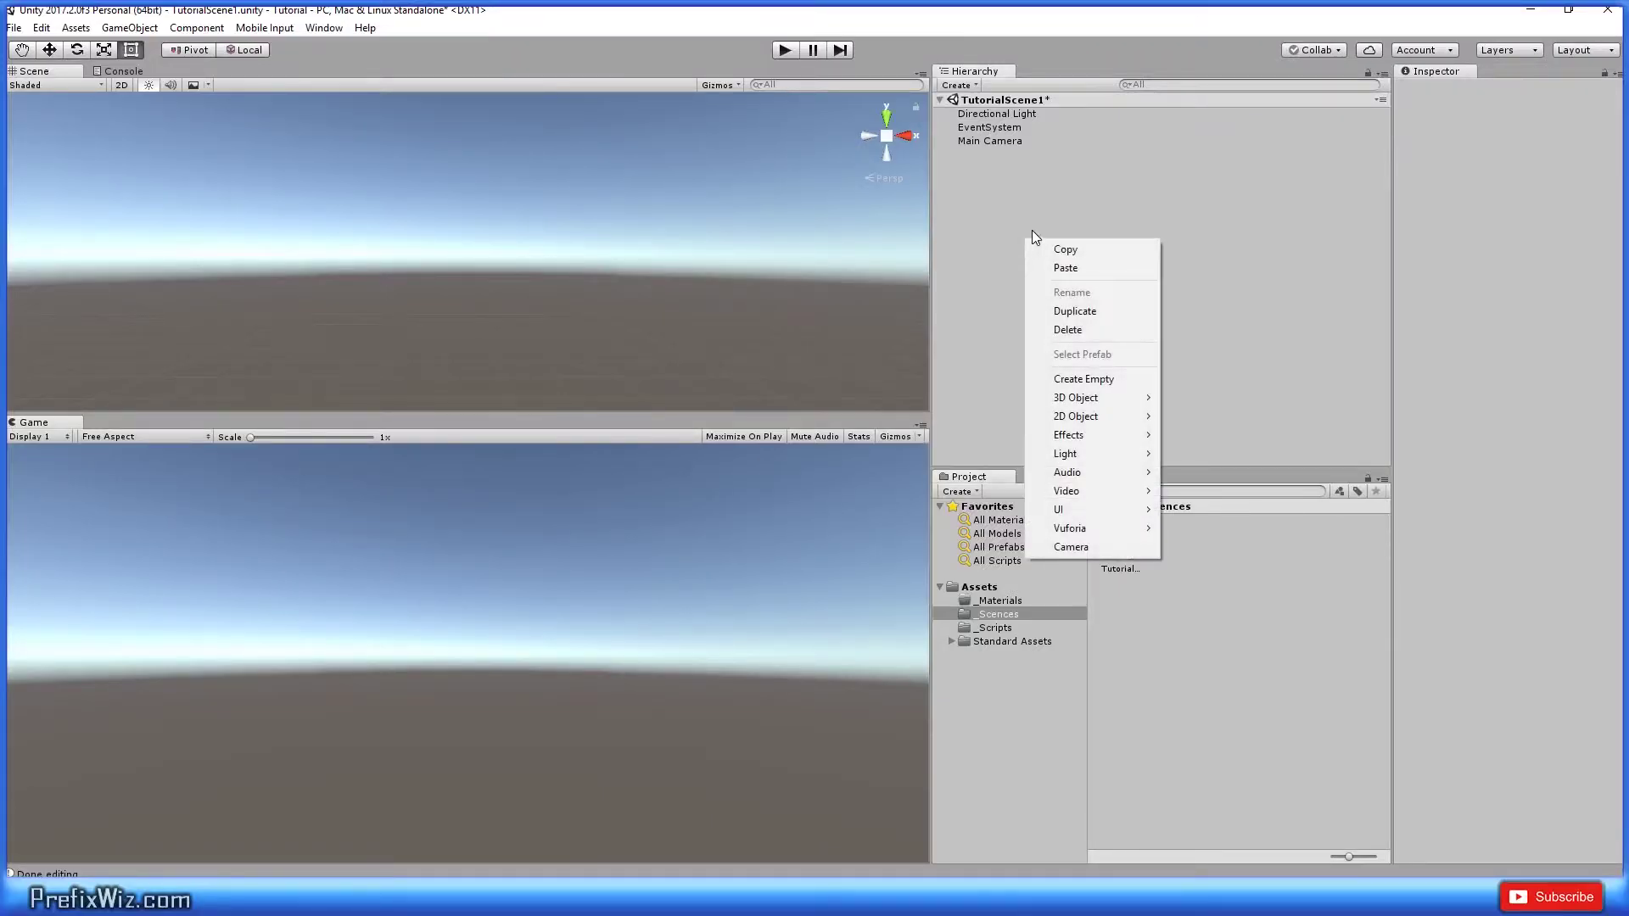
mouse_move(1093, 509)
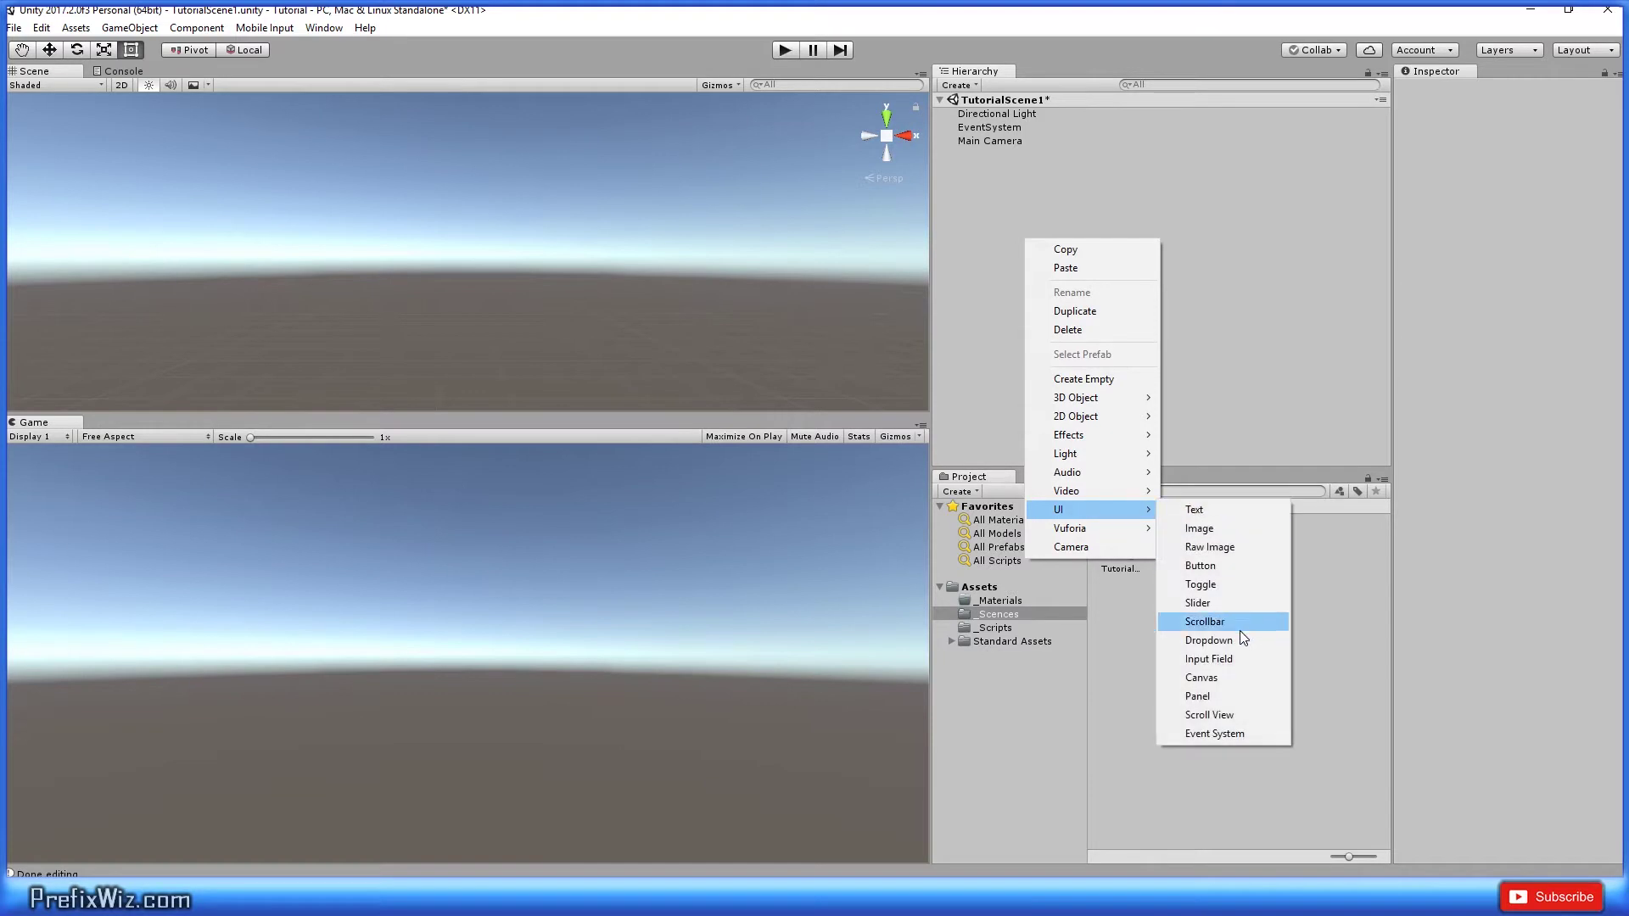
click(1230, 679)
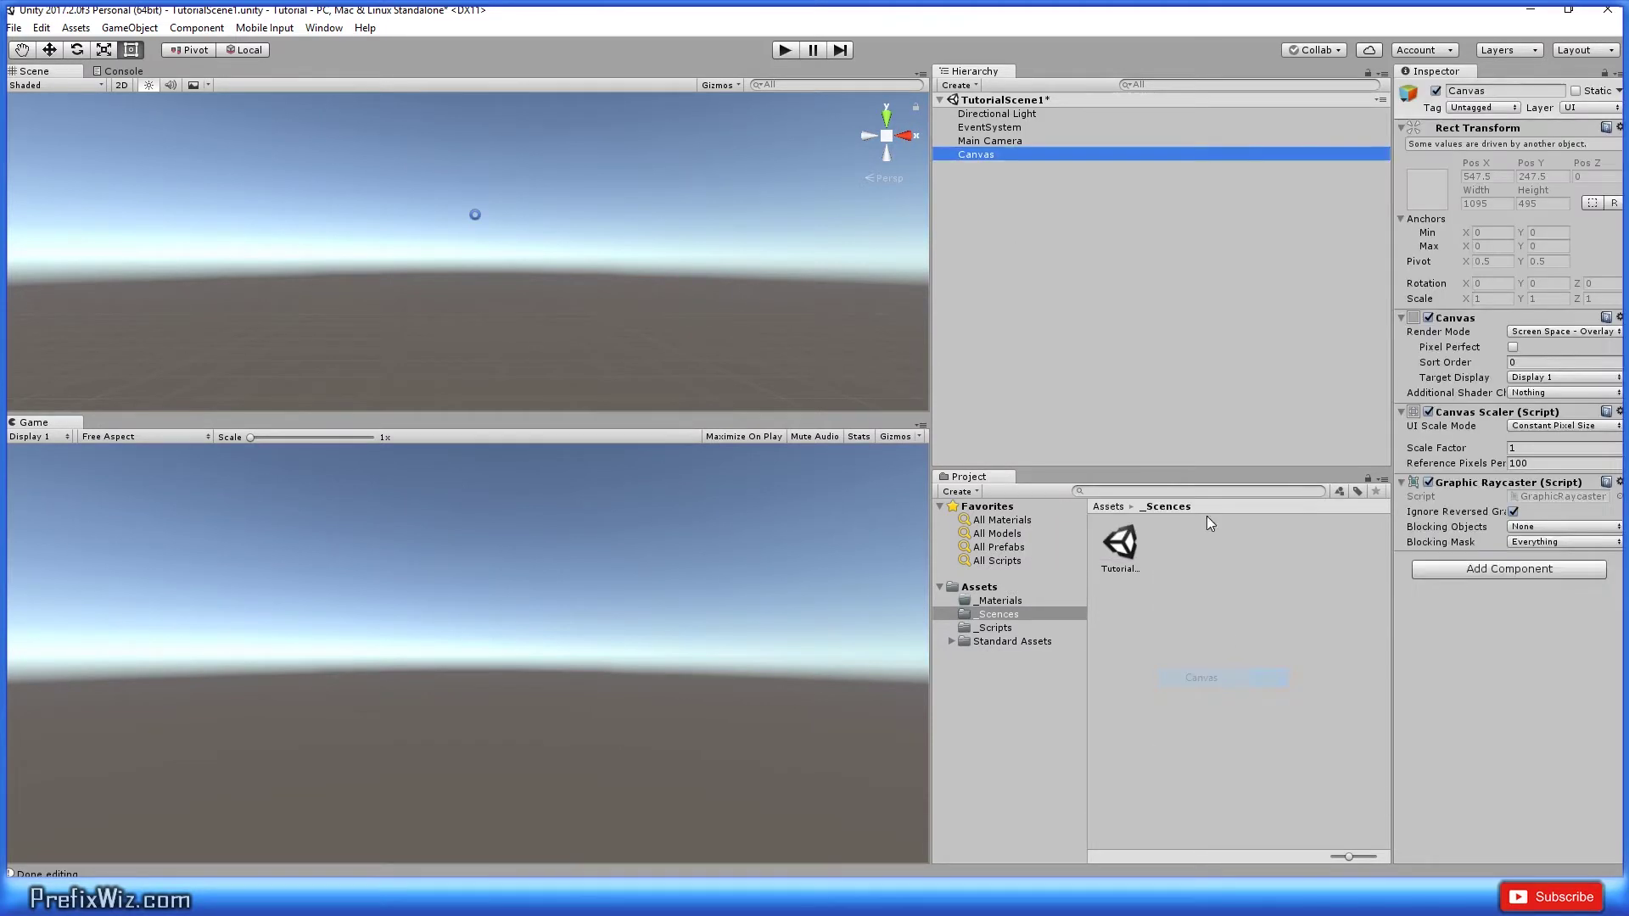
right_click(980, 154)
mouse_move(1036, 426)
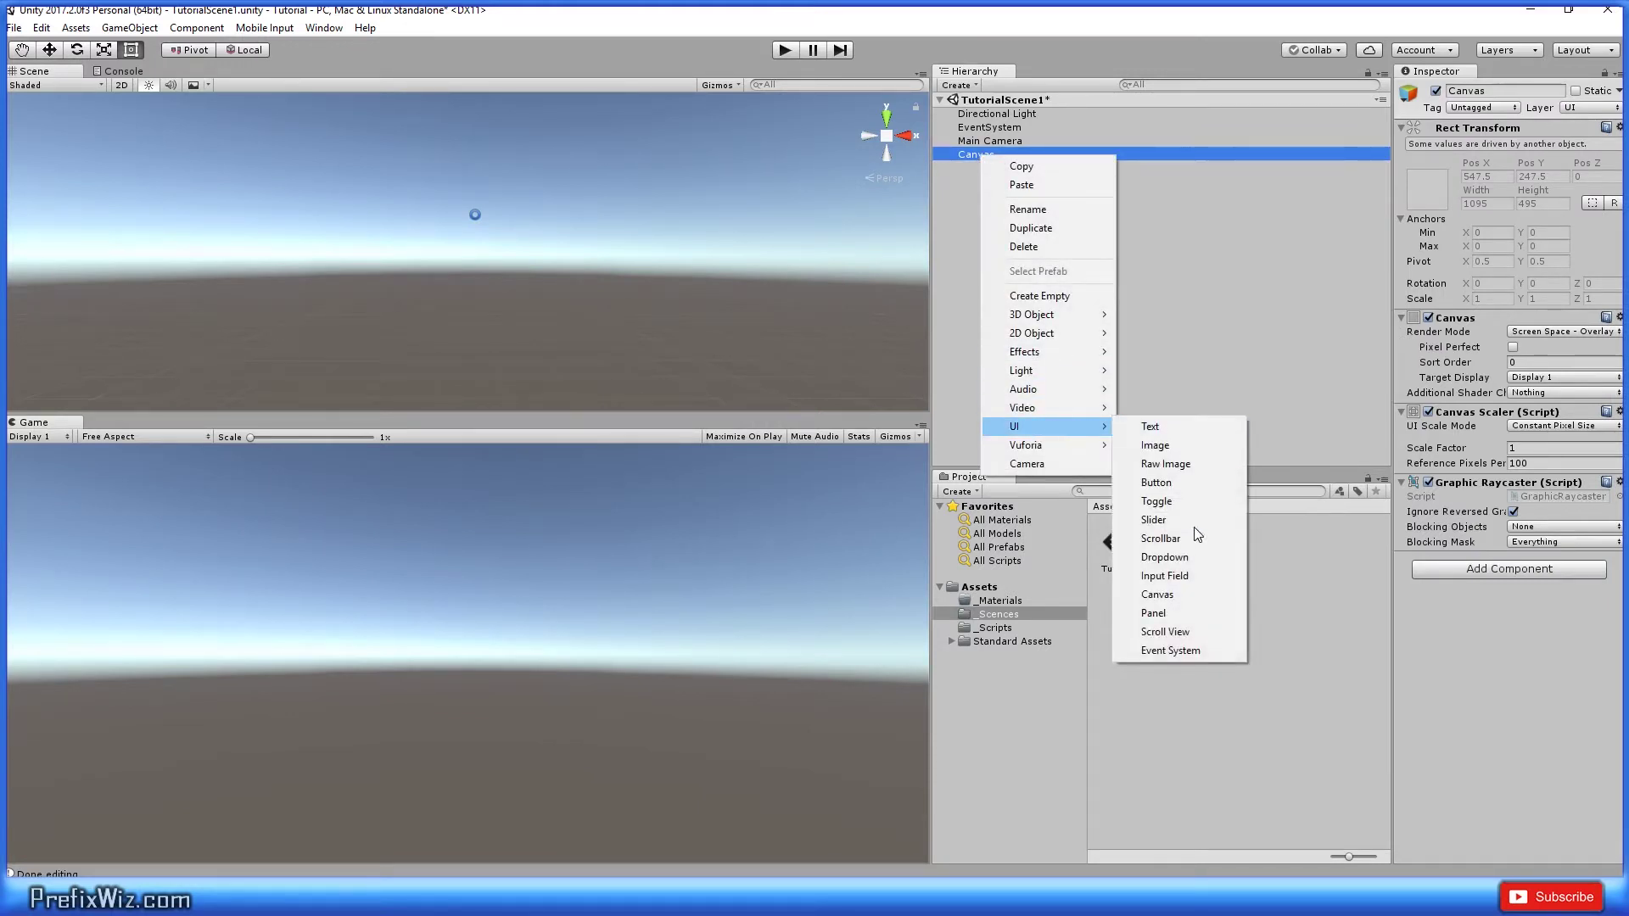
click(1163, 612)
right_click(996, 169)
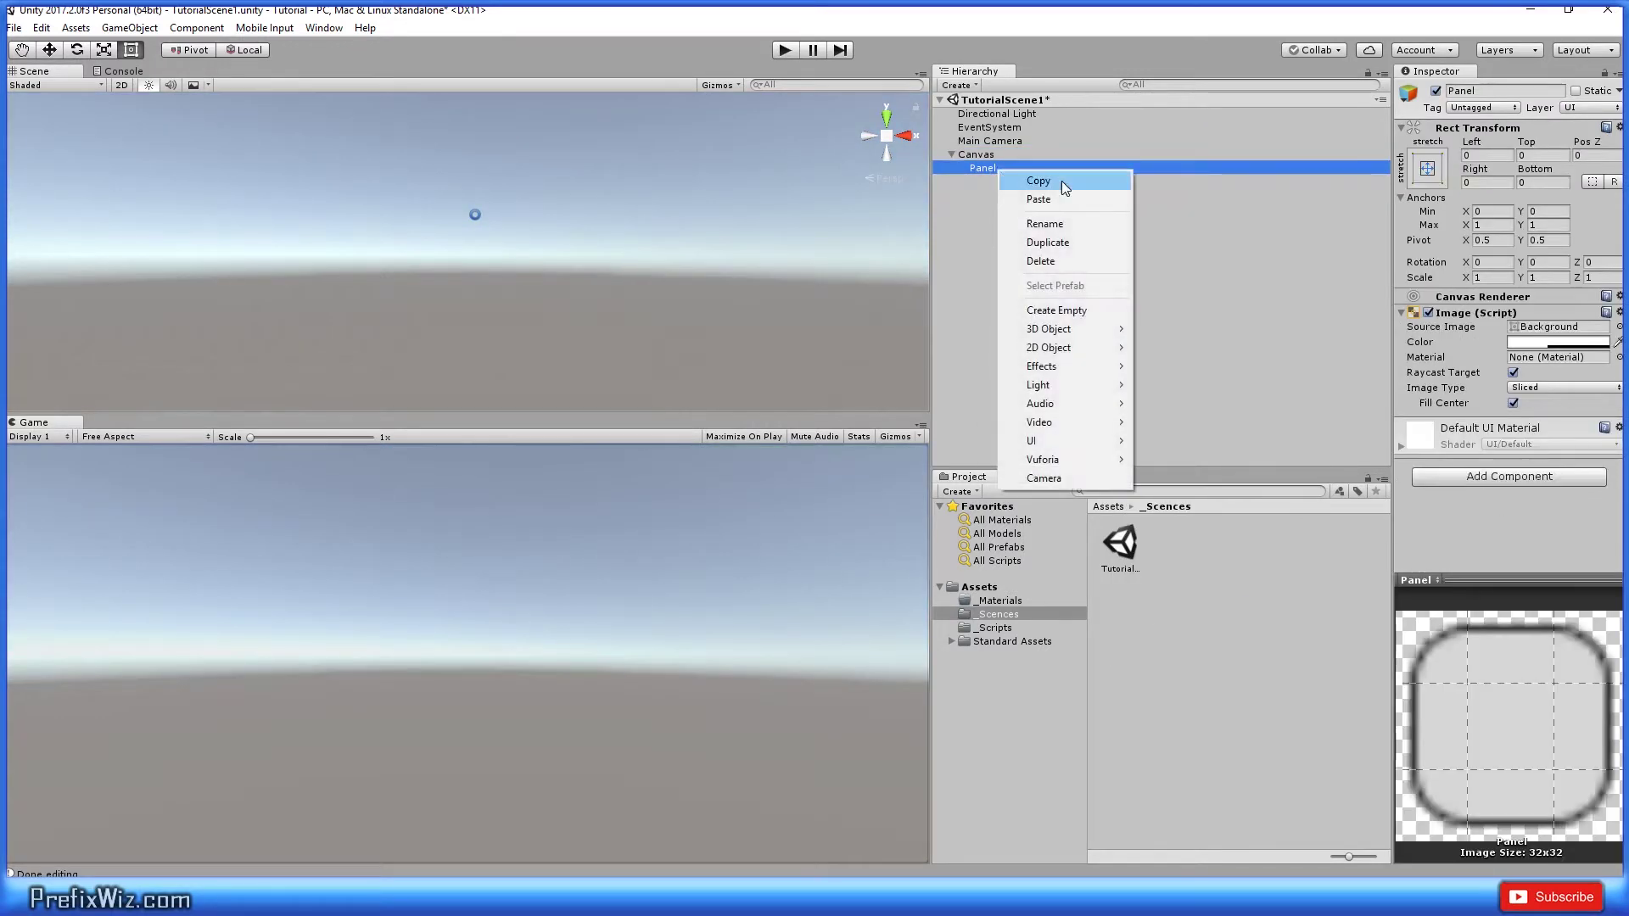
mouse_move(1065, 443)
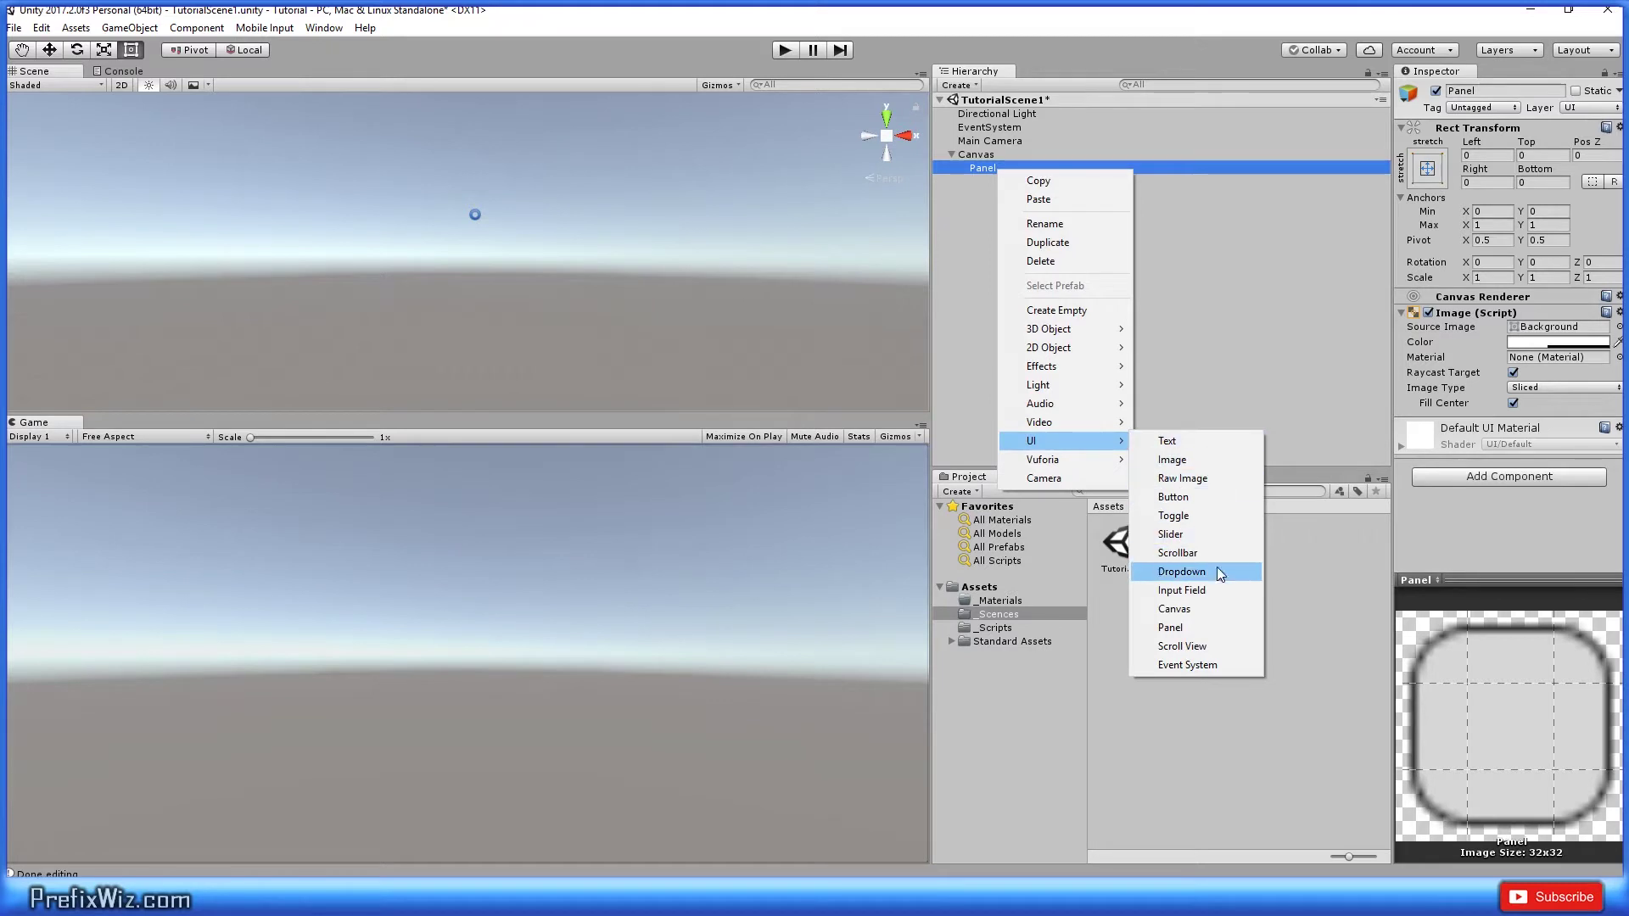
click(1211, 592)
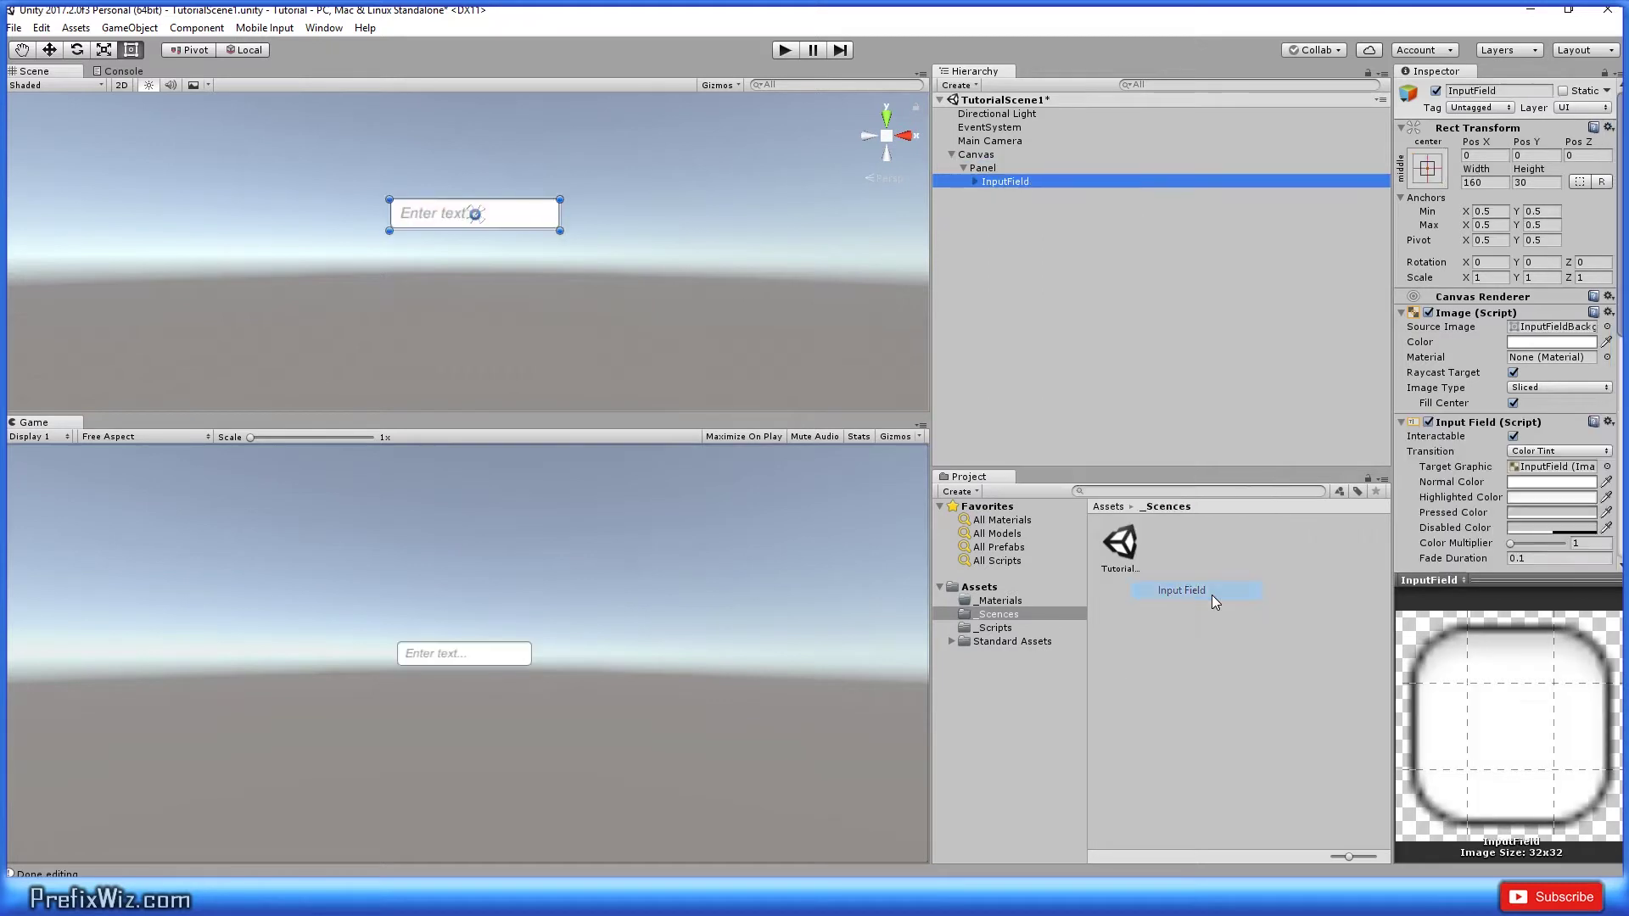
Step: Set the InputField's Placeholder text to 'Name'
click(974, 181)
click(1032, 196)
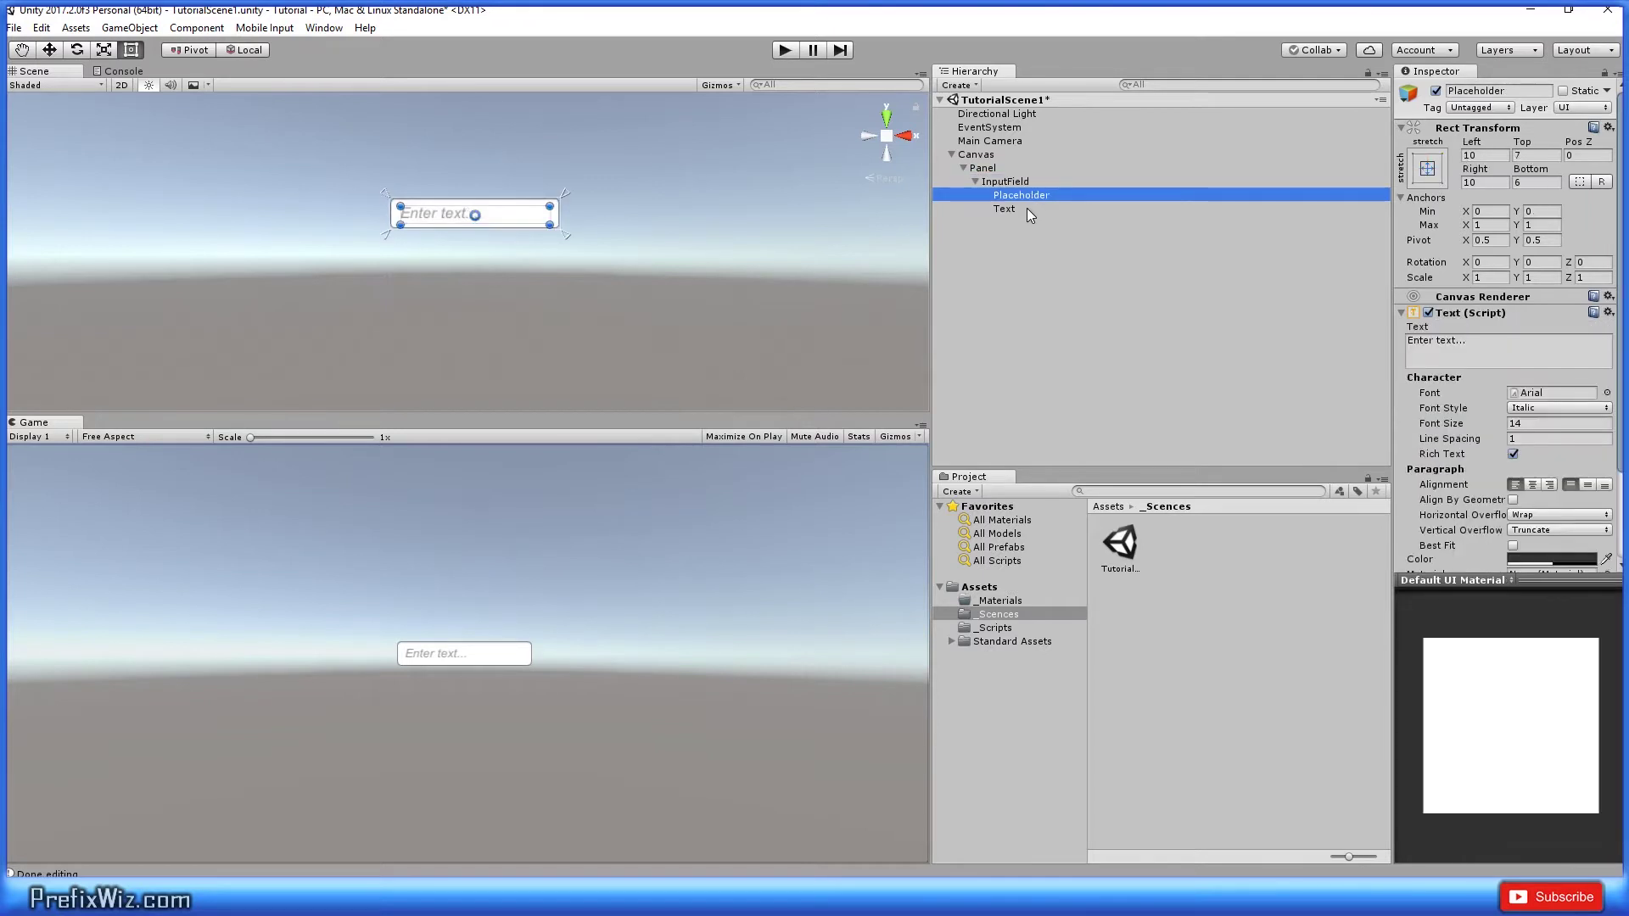
click(1028, 208)
click(1045, 196)
click(1449, 350)
text(Name)
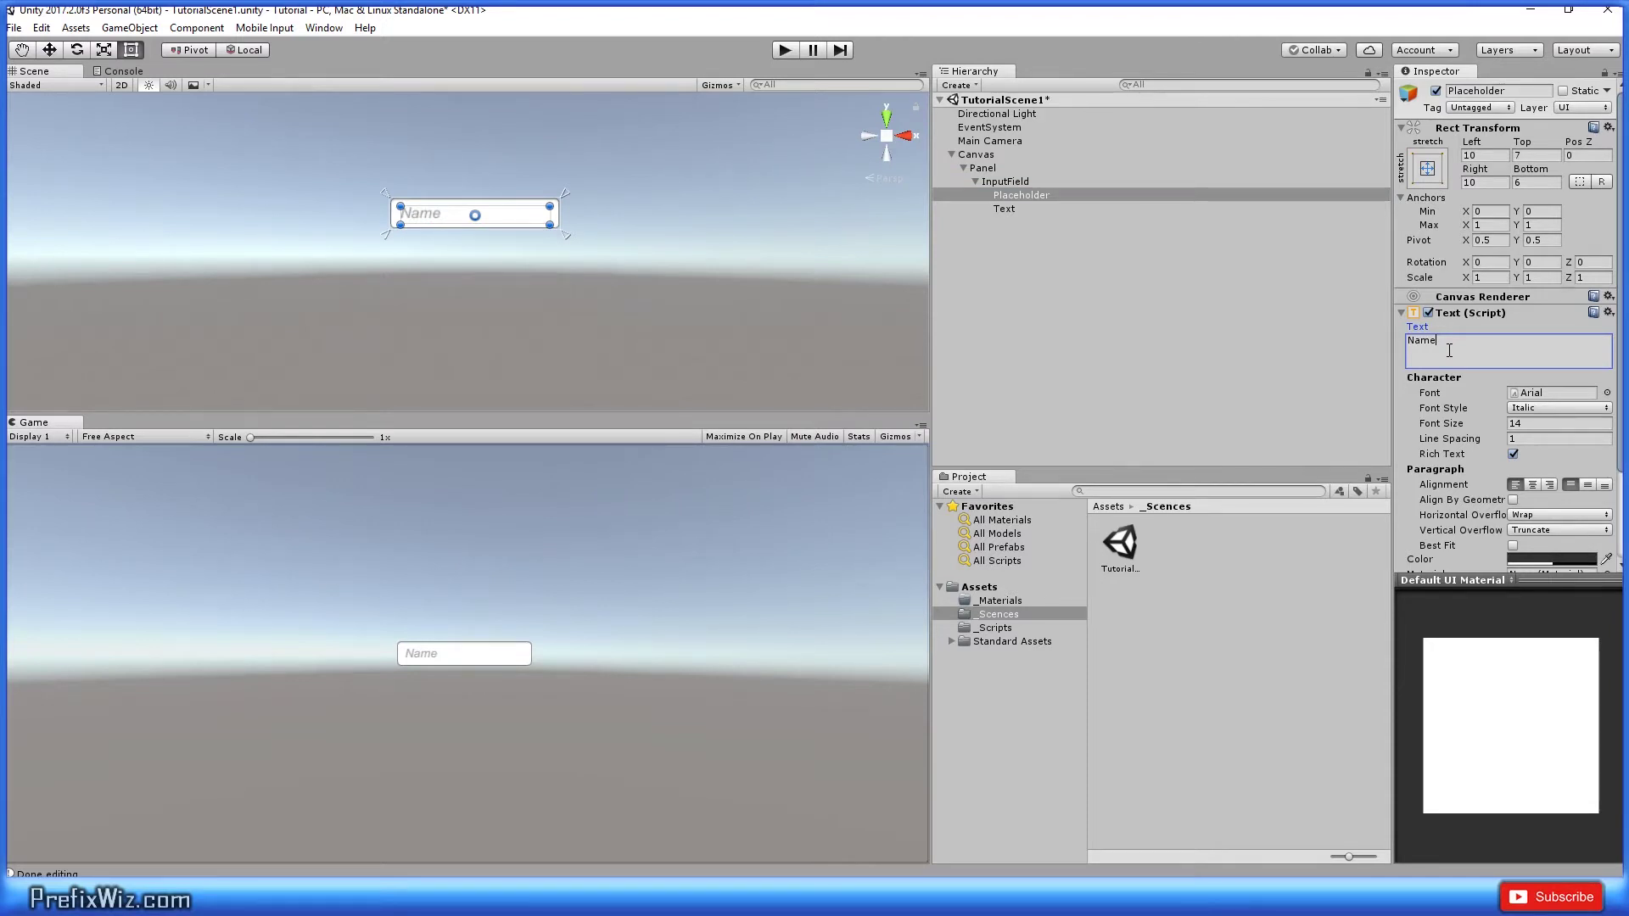
click(1050, 209)
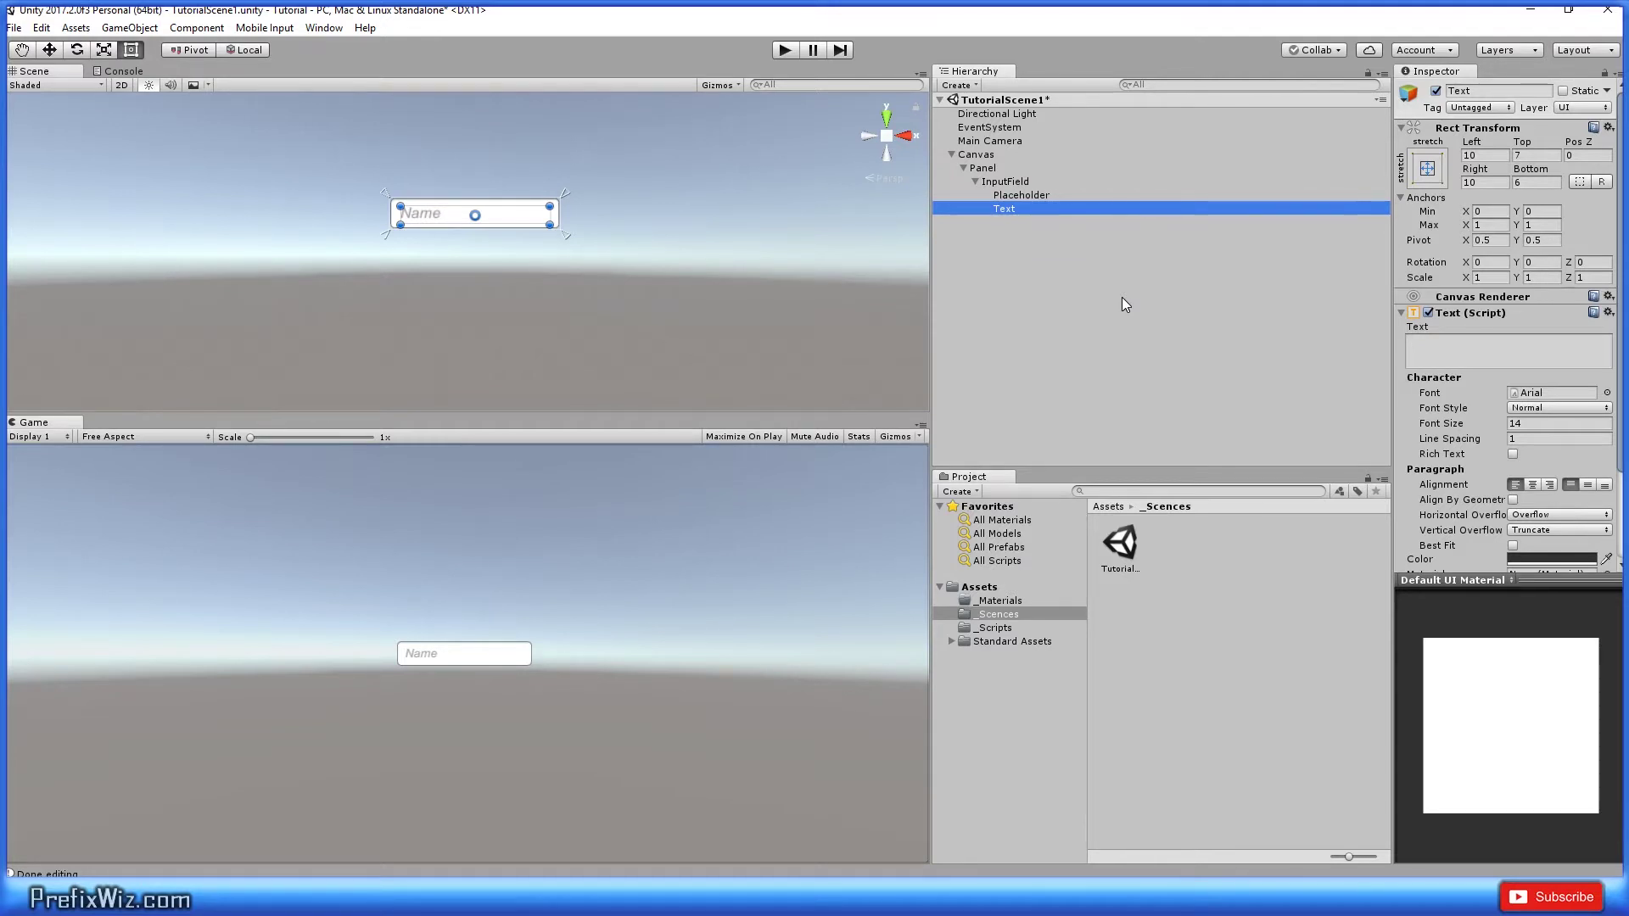
Step: Run the game, type 'Prefix Wiz' into the Name field, then stop play
click(785, 49)
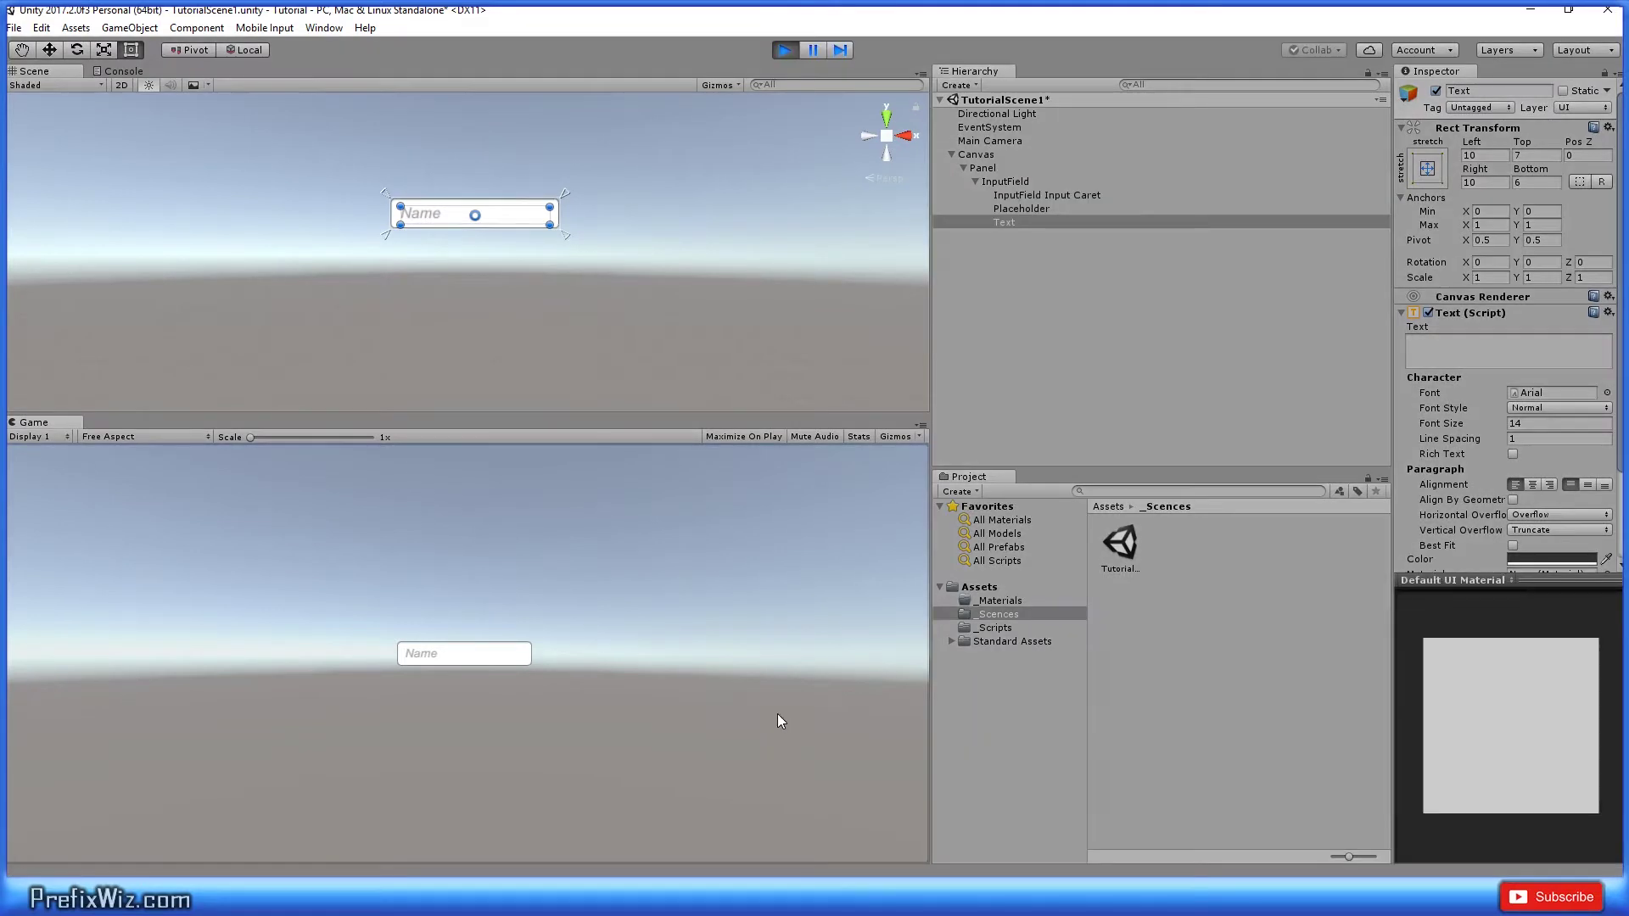
click(469, 651)
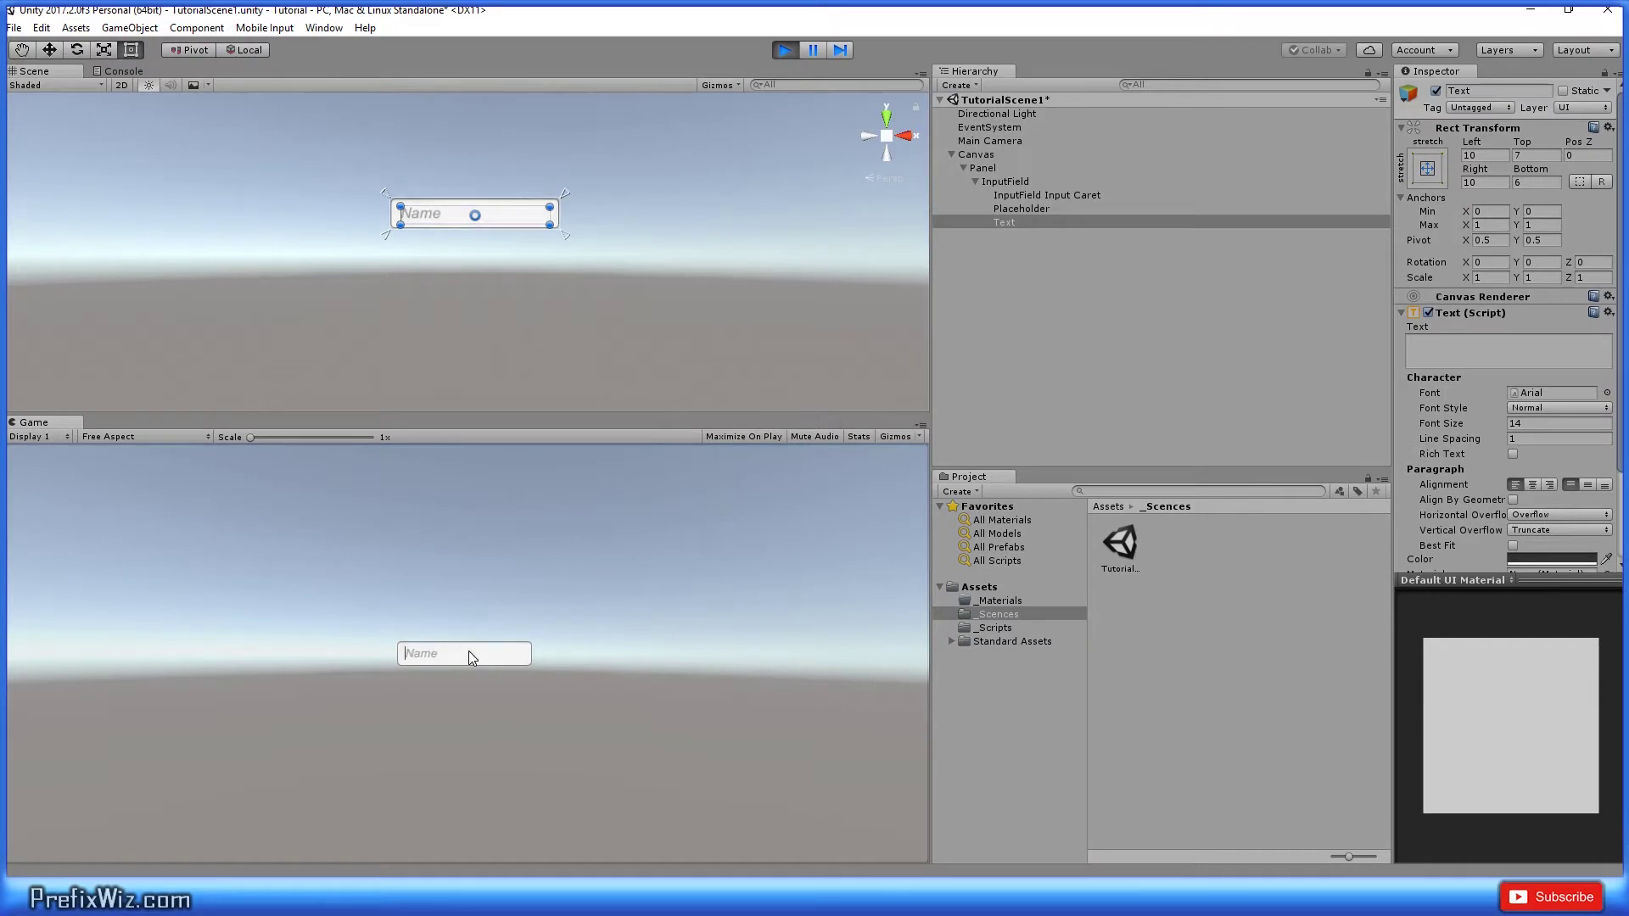
text(Prefix Wiz)
click(1027, 209)
click(1029, 224)
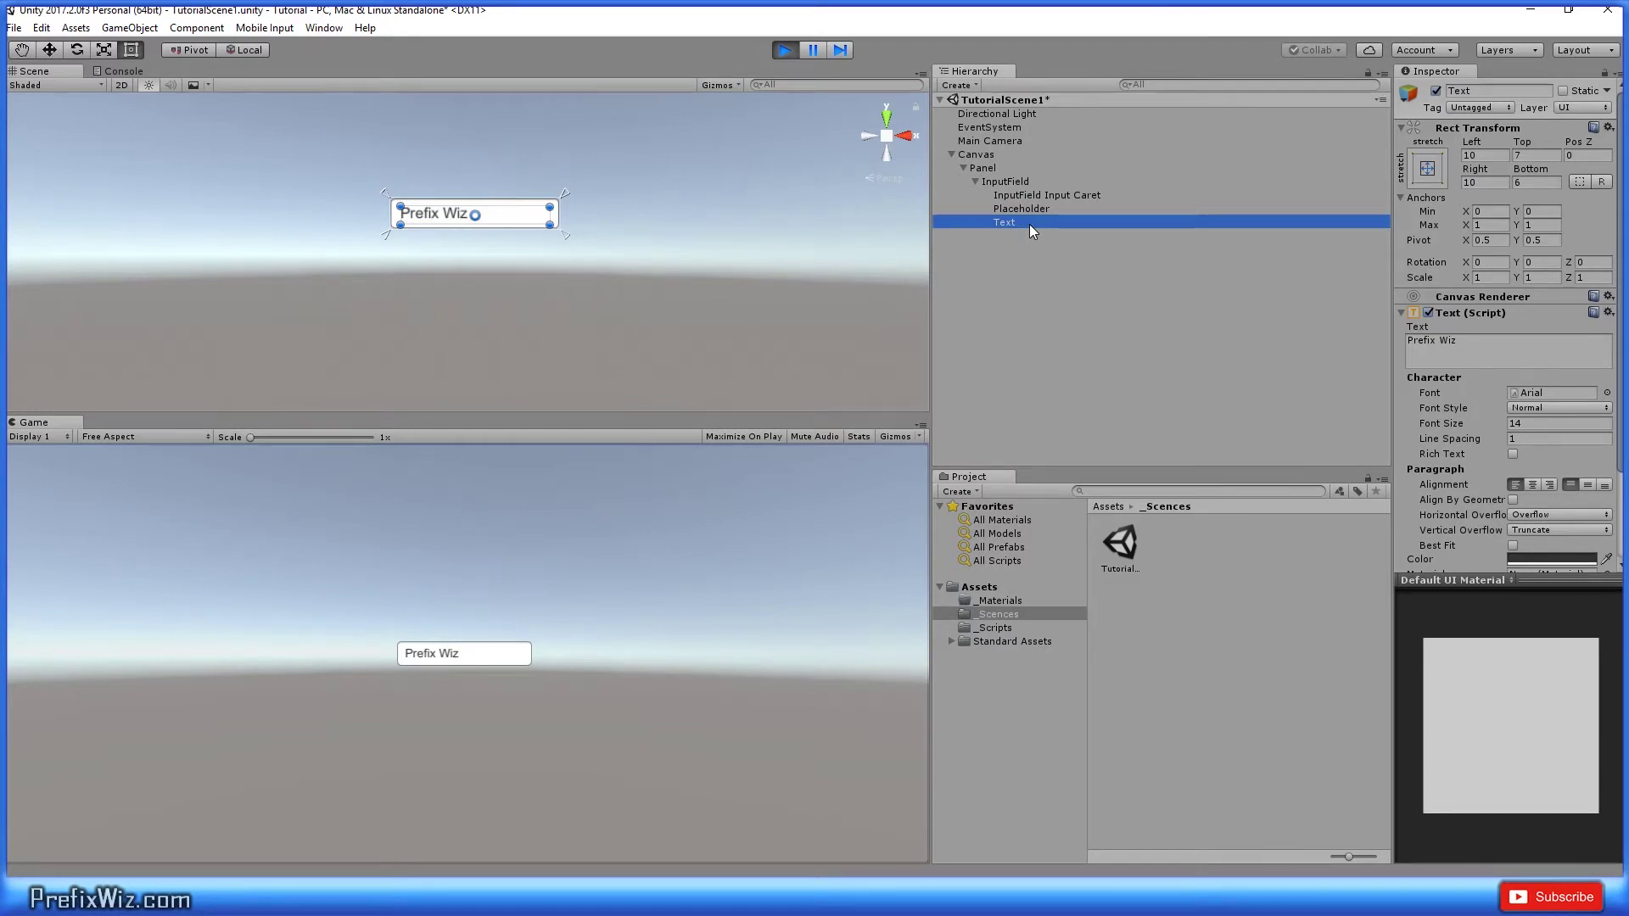
key(ctrl+p)
Step: Select the InputField and scroll the Inspector to its Input Field (Script) settings
click(1025, 180)
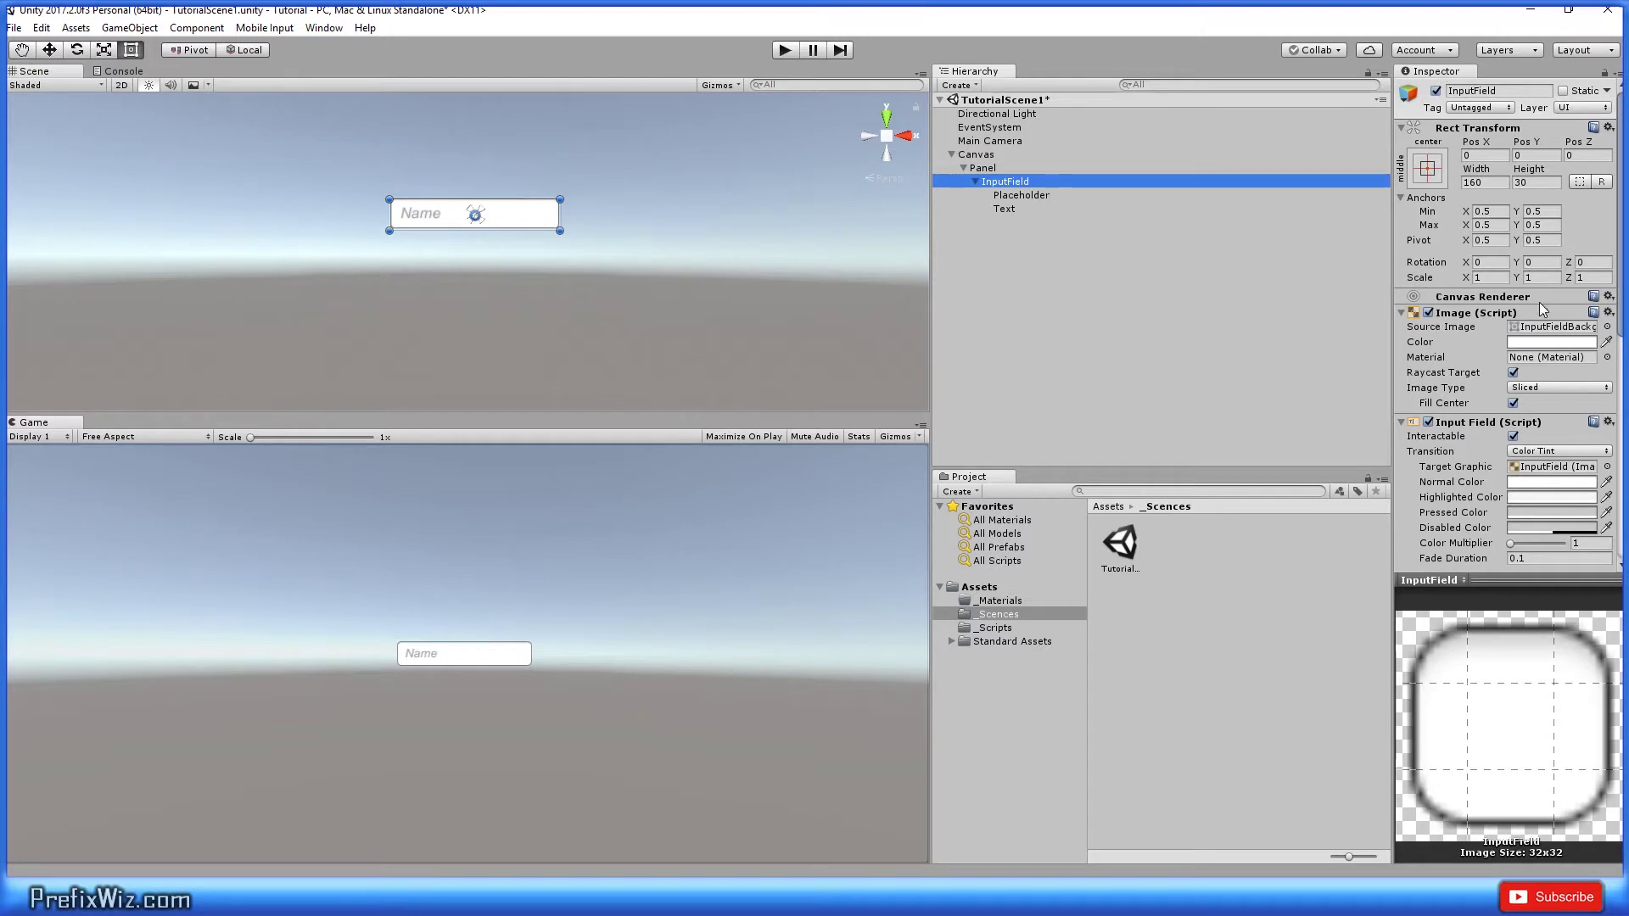
scroll(1539, 302, down, 3)
scroll(1486, 239, up, 3)
scroll(1485, 321, down, 2)
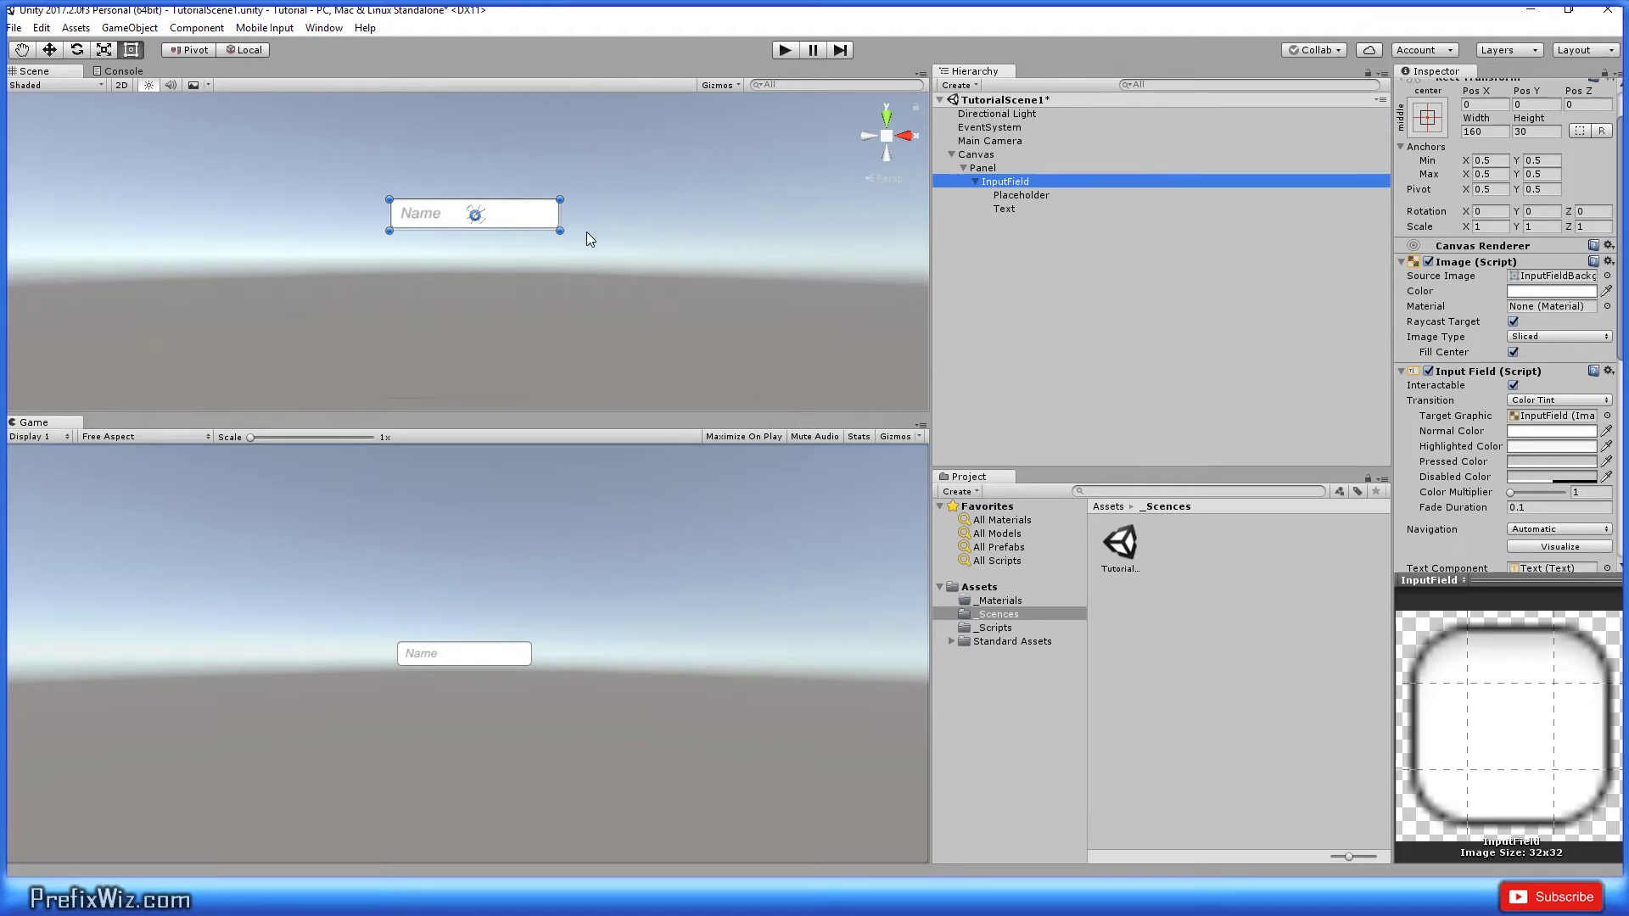
scroll(1503, 415, down, 4)
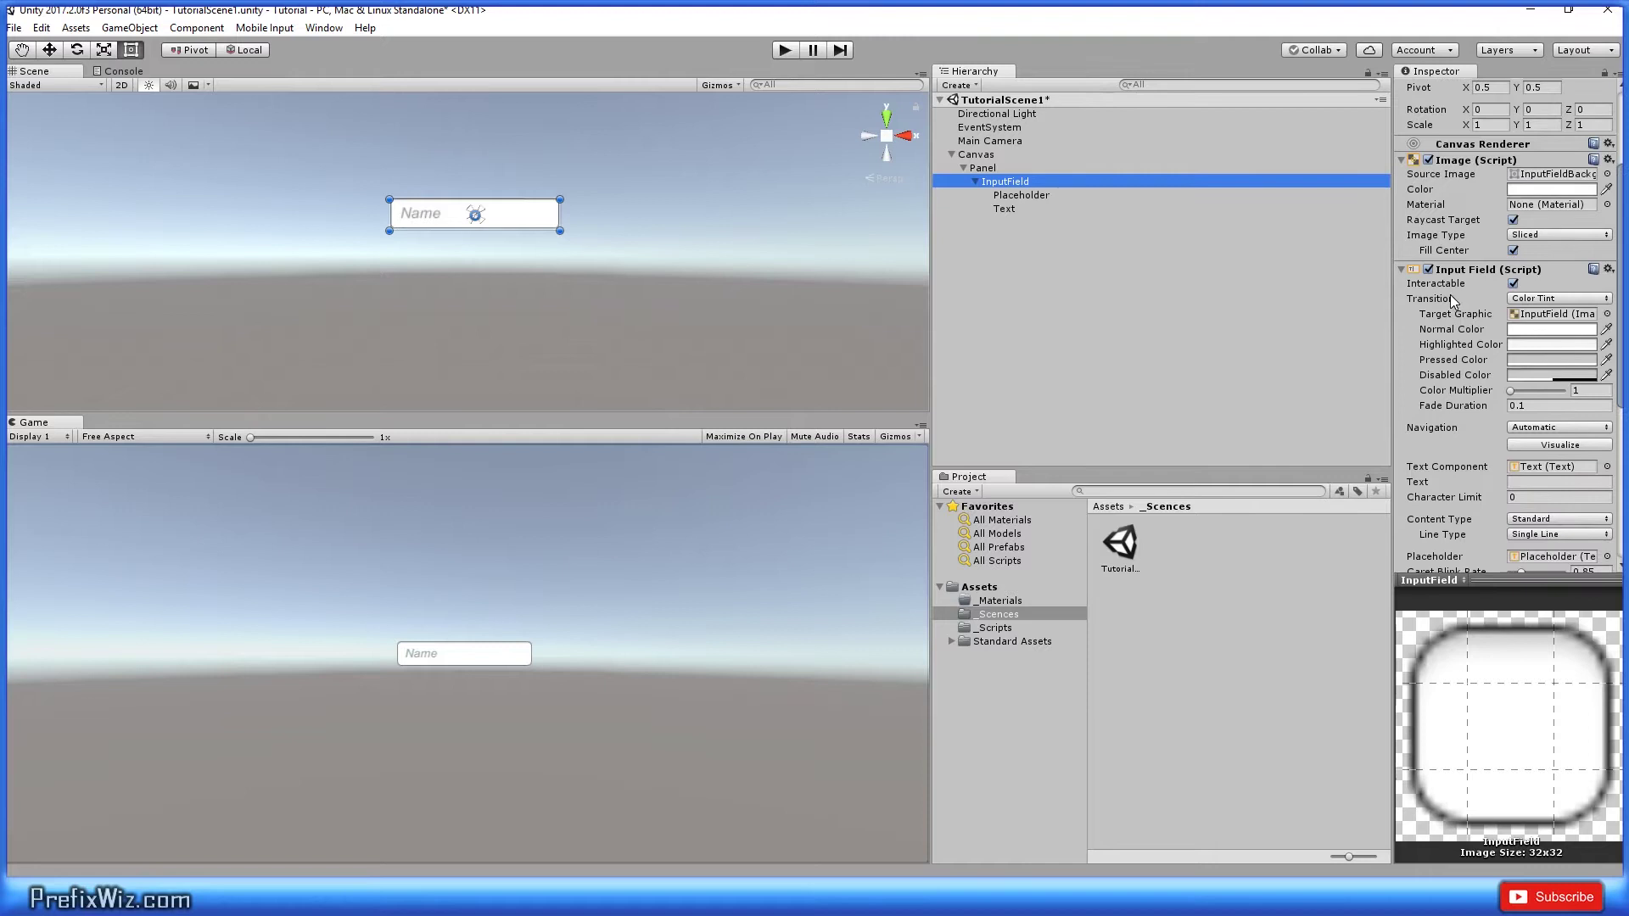
scroll(1518, 417, down, 4)
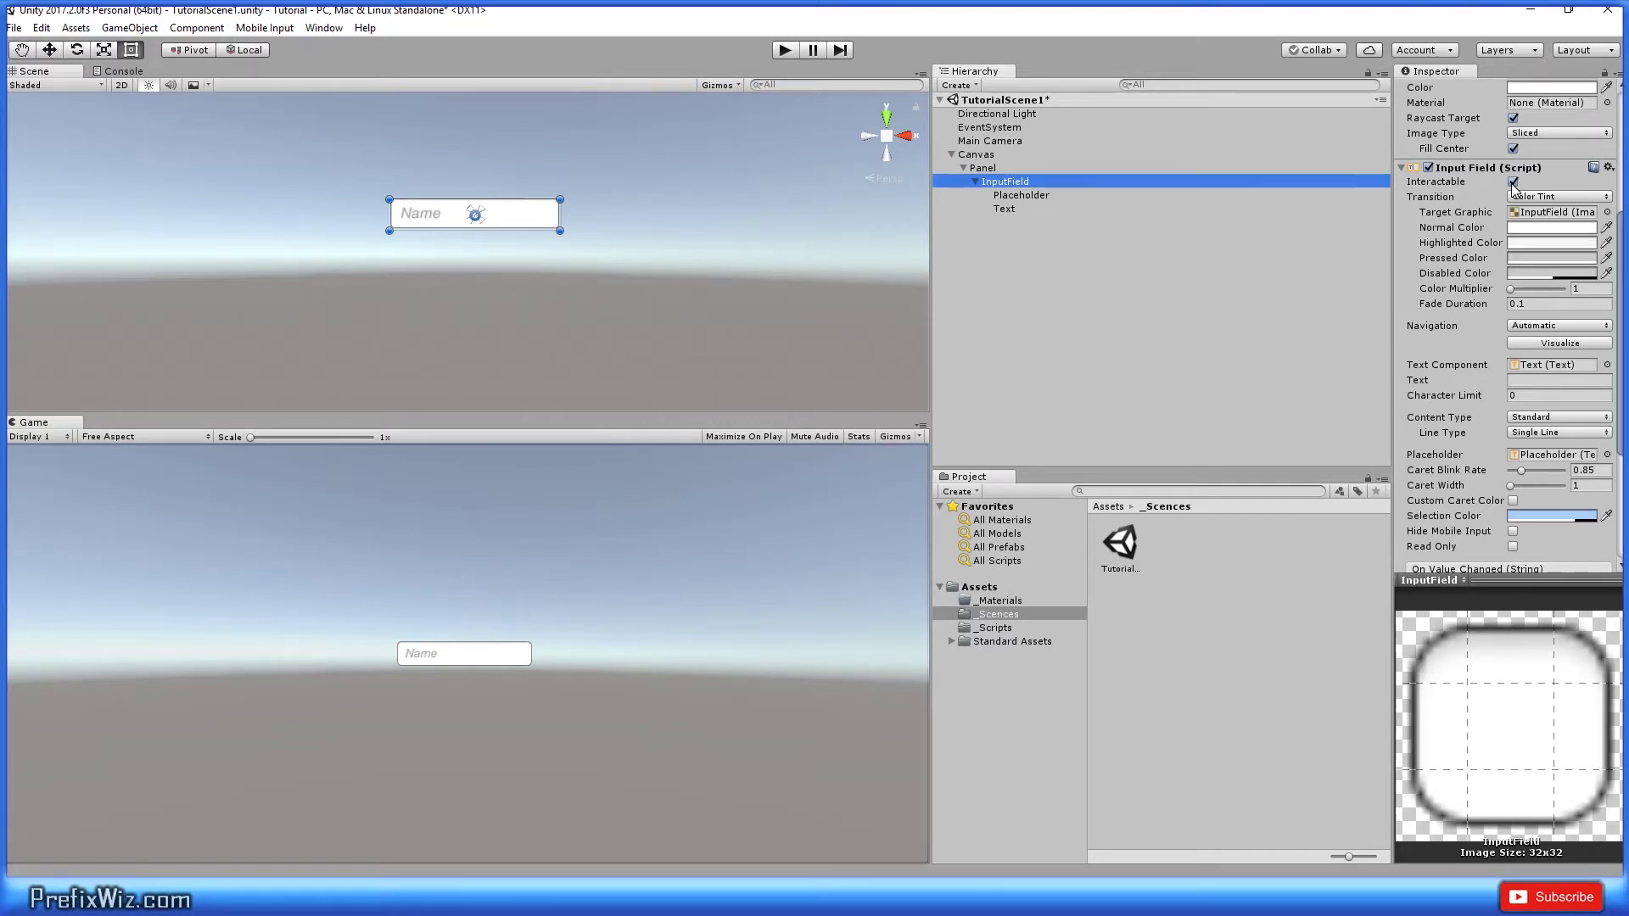
key(ctrl+p)
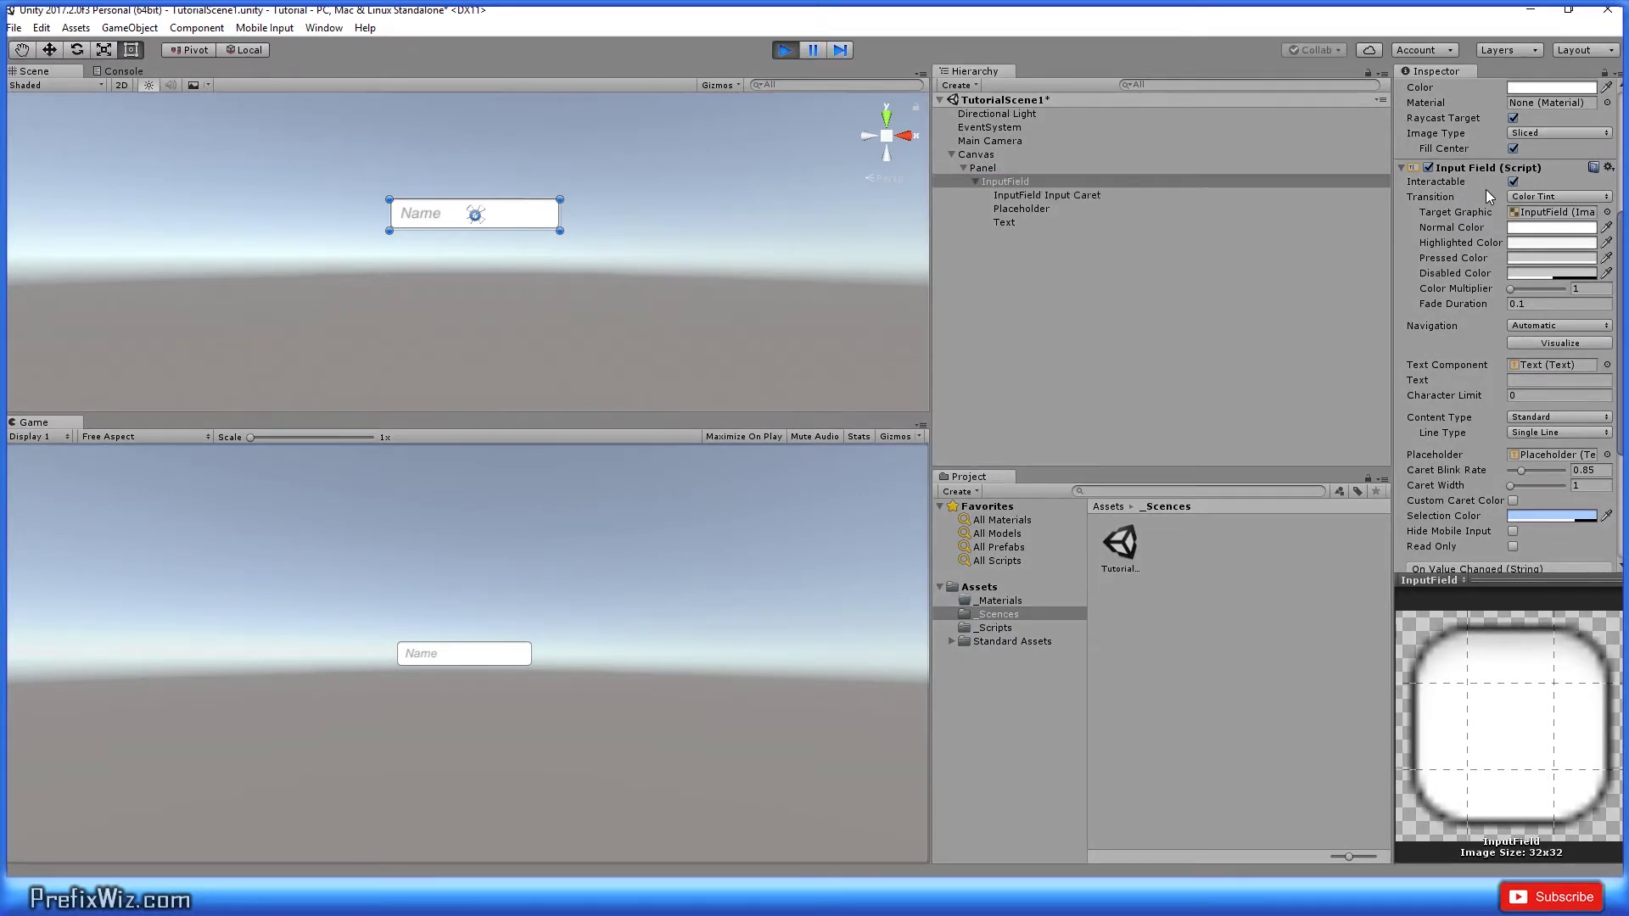
click(1513, 182)
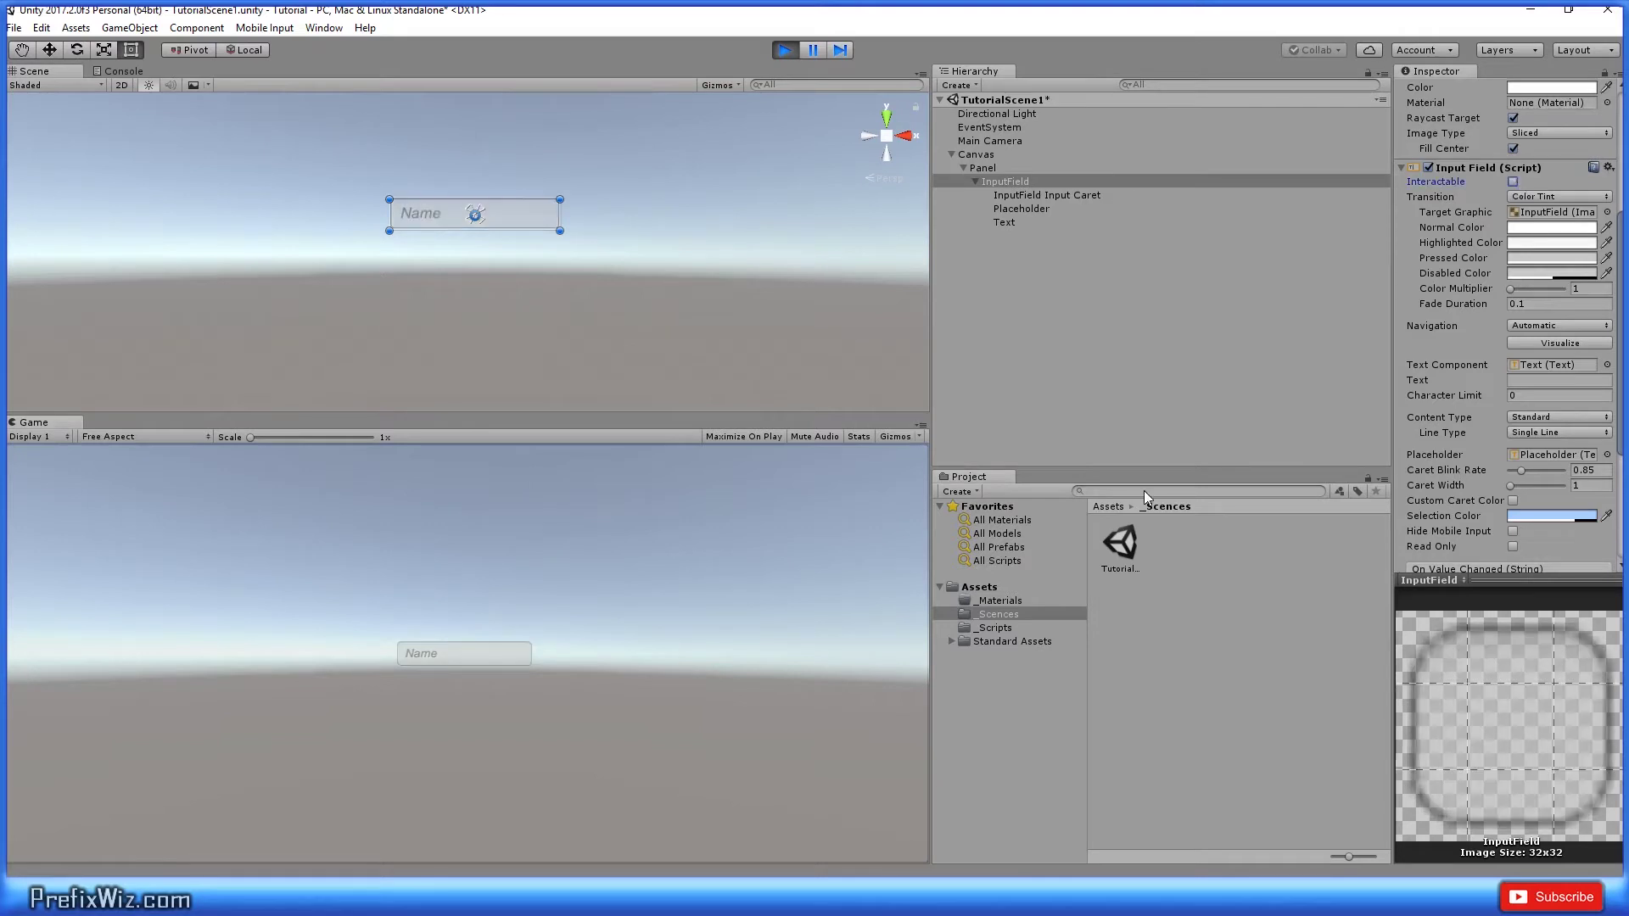
click(455, 653)
click(1512, 181)
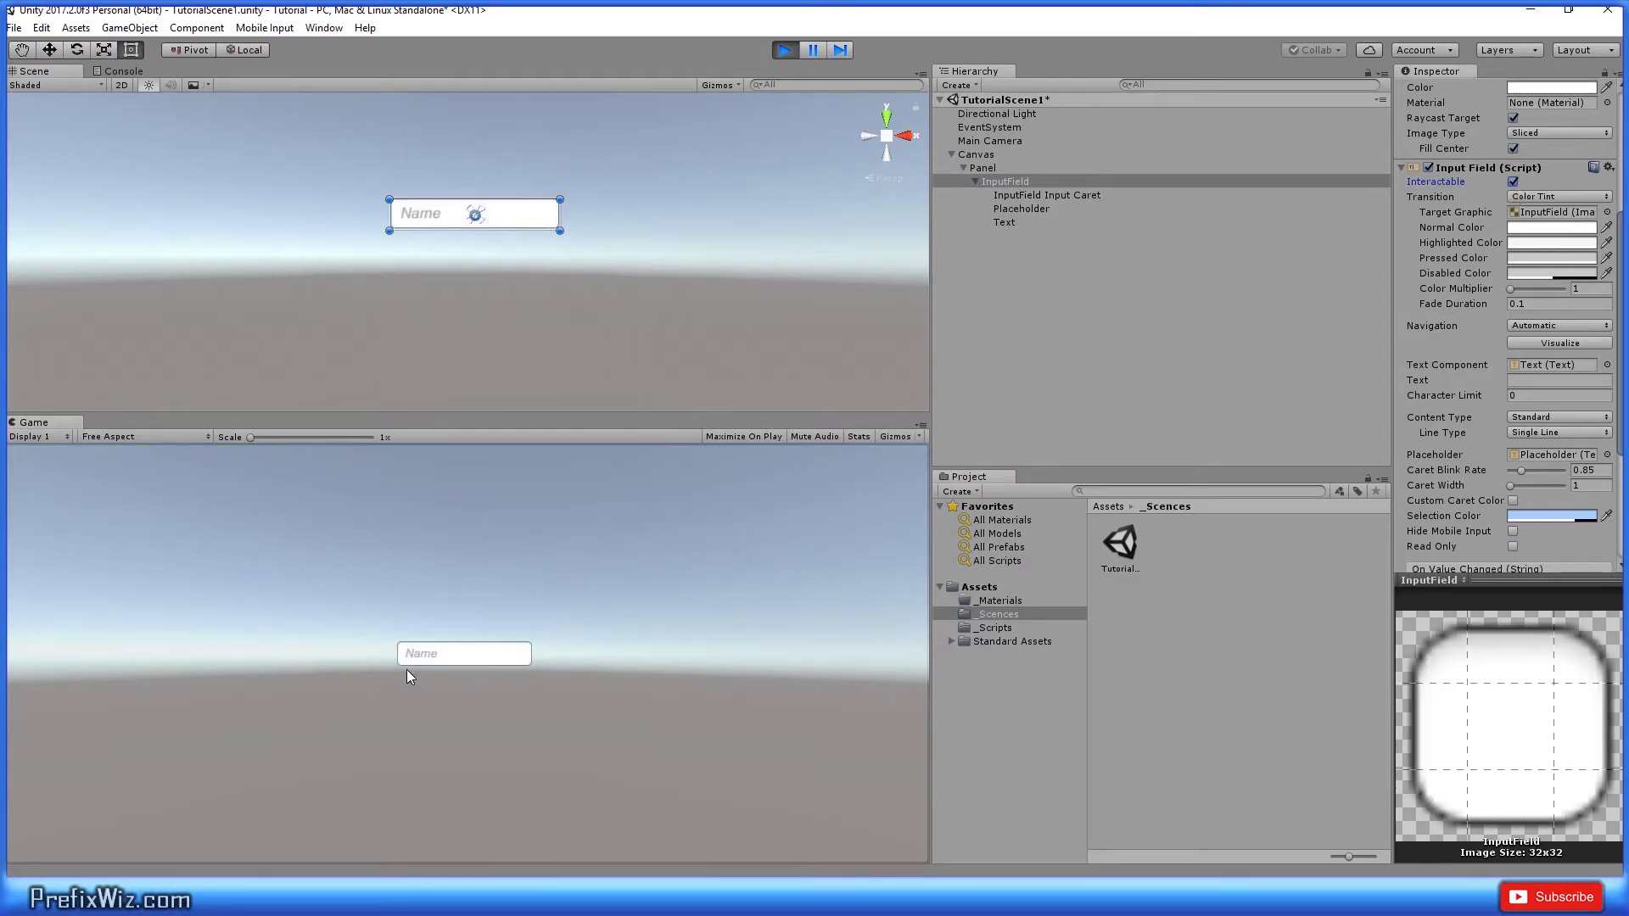
click(443, 659)
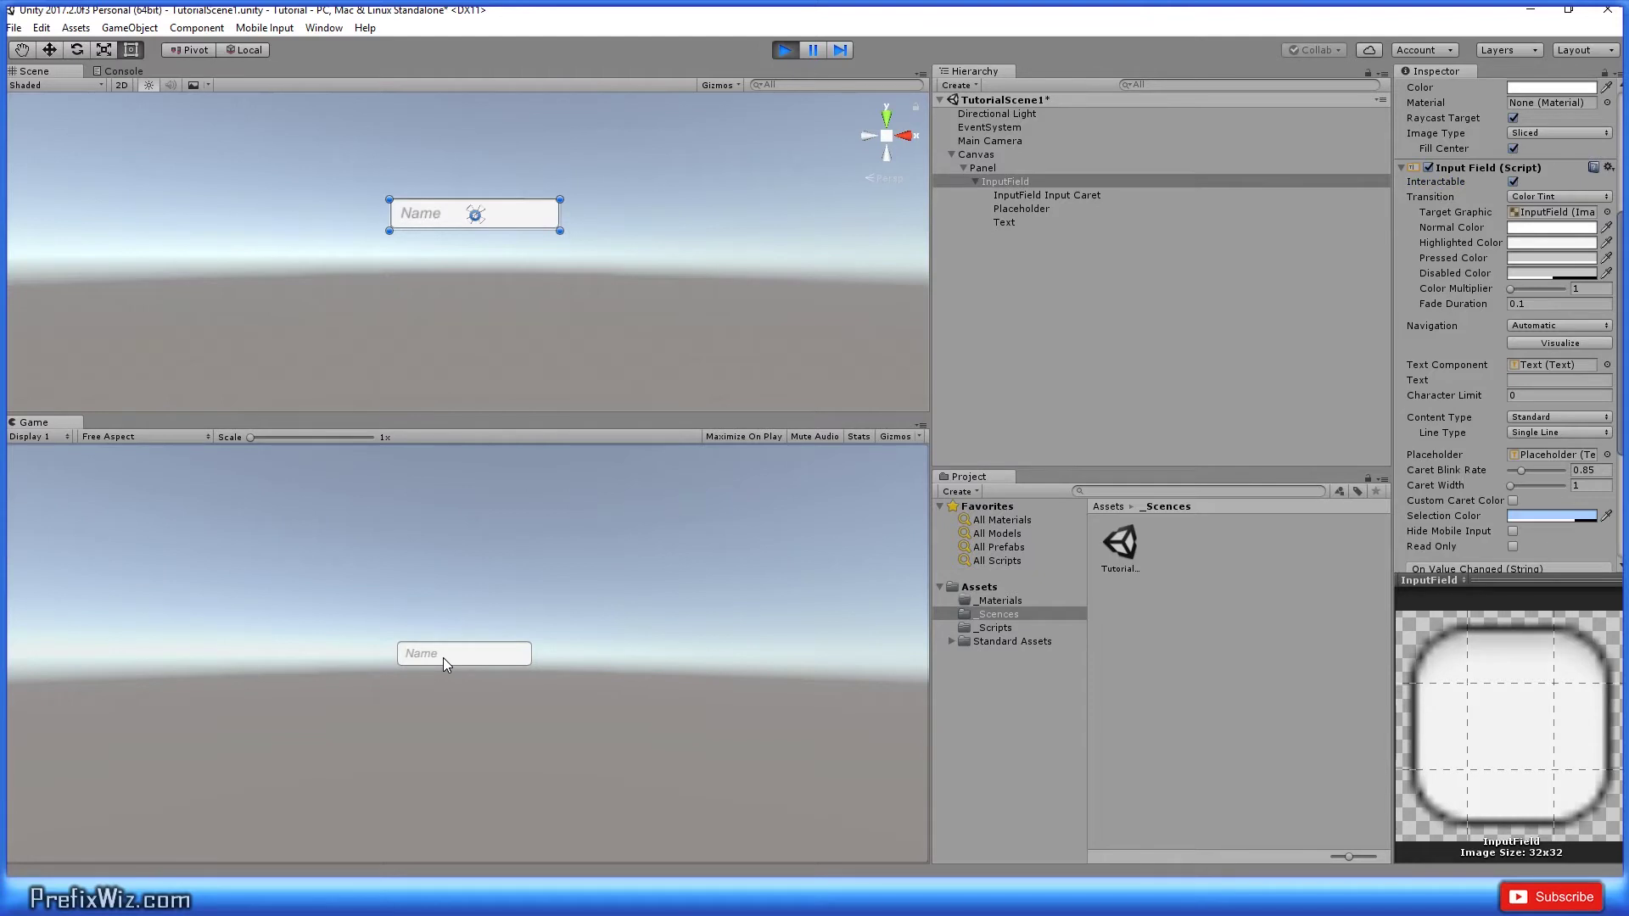
key(ctrl+p)
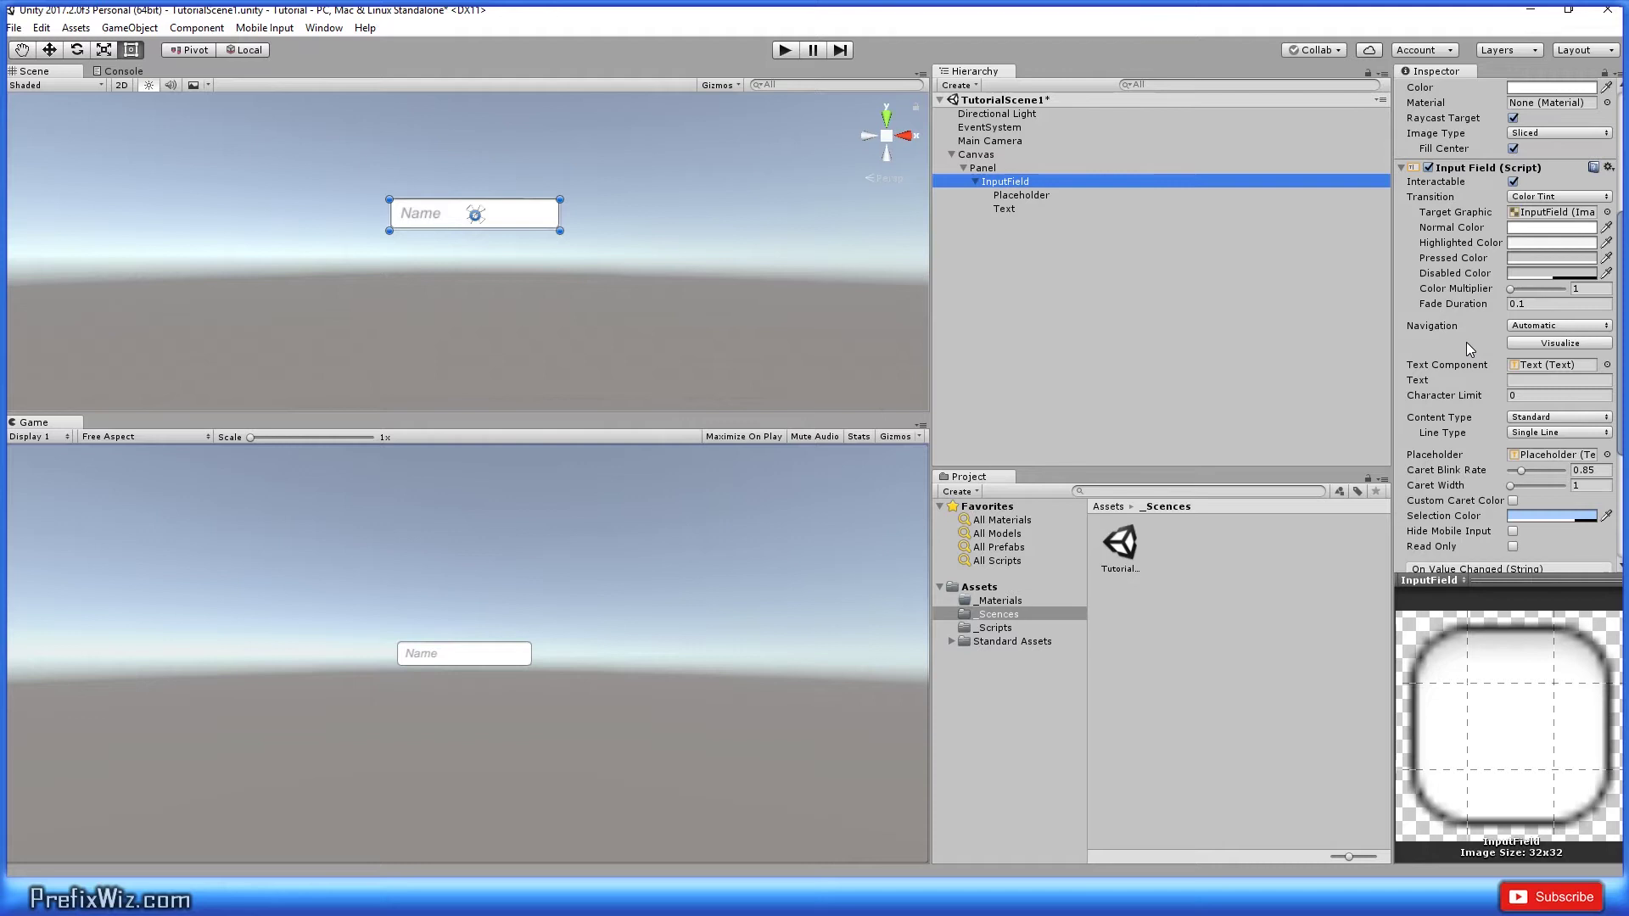
Step: Assign the Text object as the InputField's Text Component
scroll(1466, 343, down, 3)
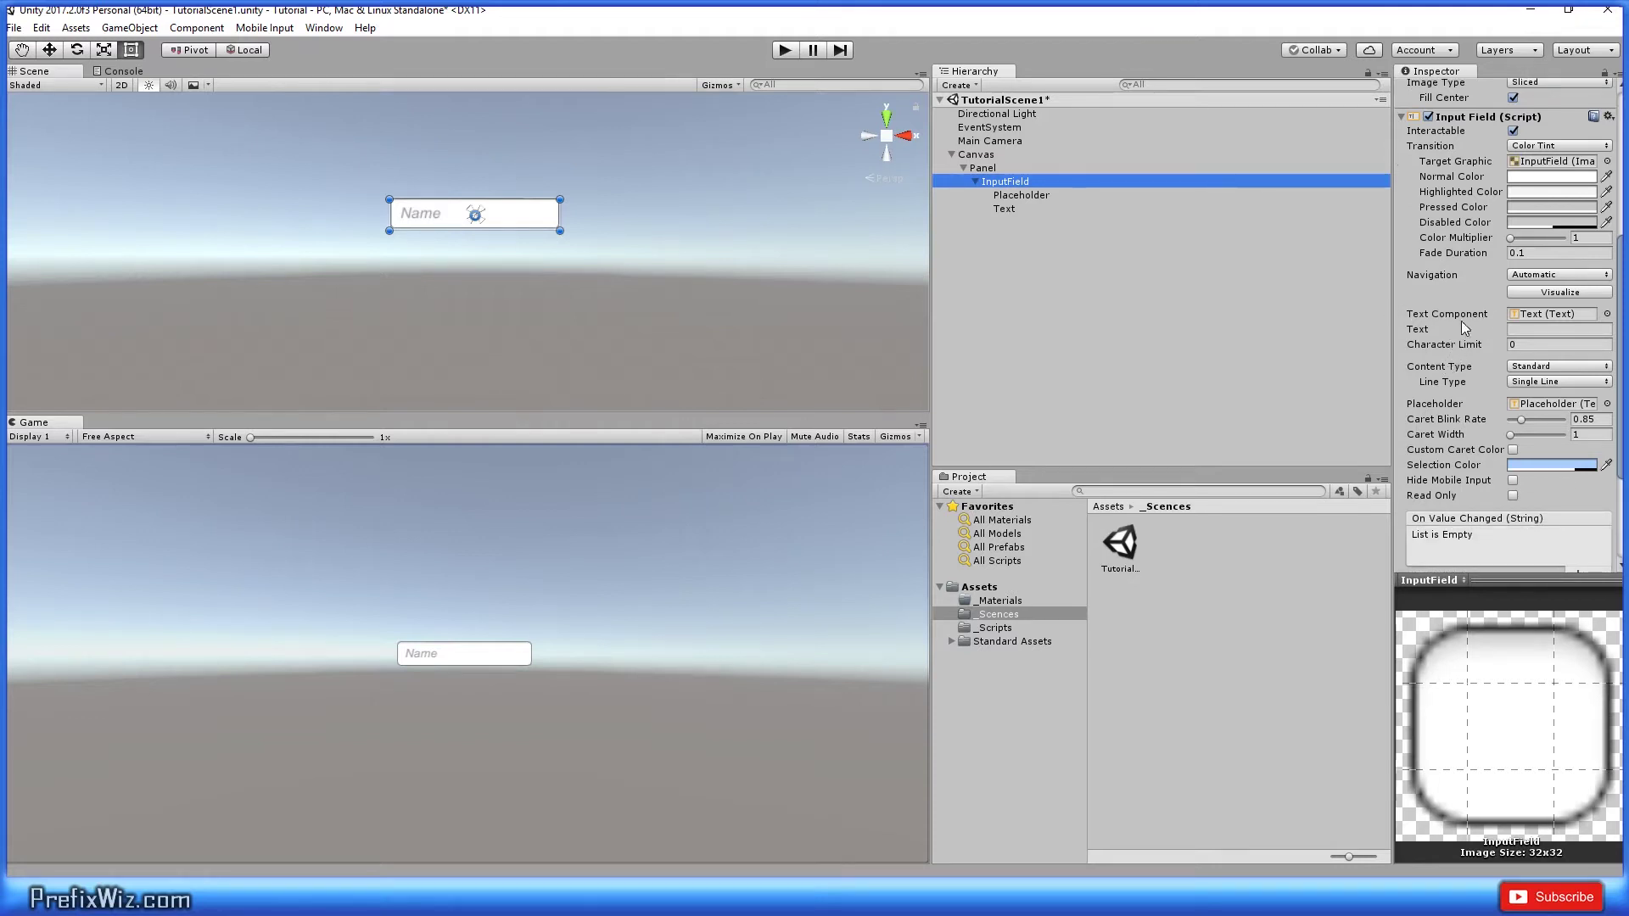
click(1551, 314)
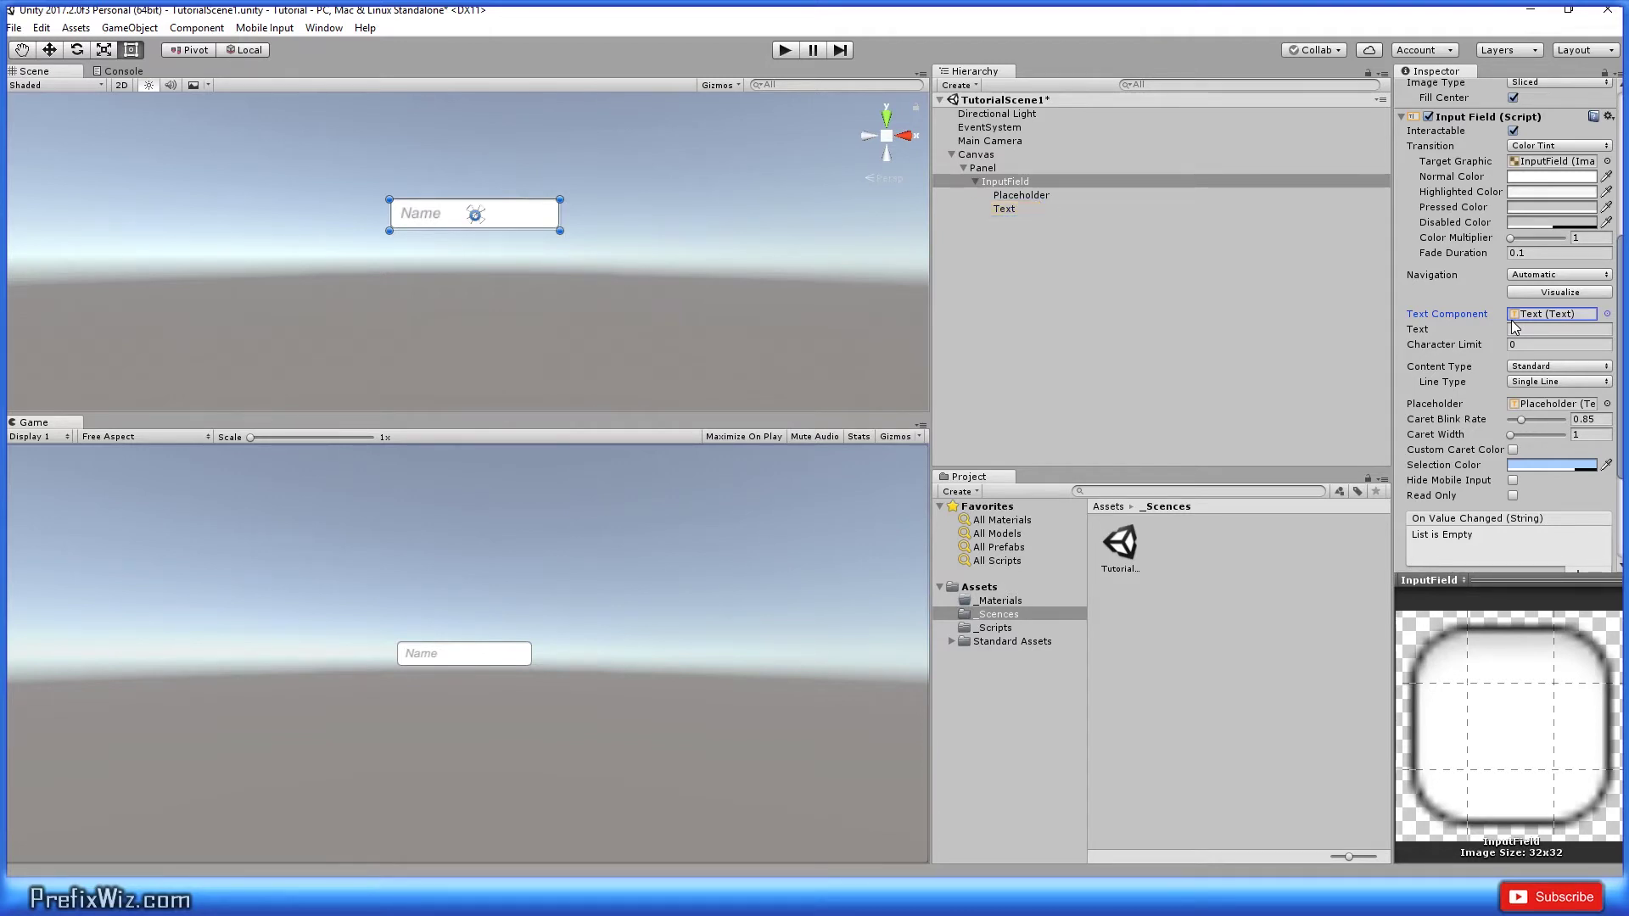
scroll(1510, 319, down, 2)
click(1071, 181)
drag(1016, 208, 1570, 272)
Step: In Play mode, set Character Limit to 5 and type 12345 into the Name field
key(ctrl+p)
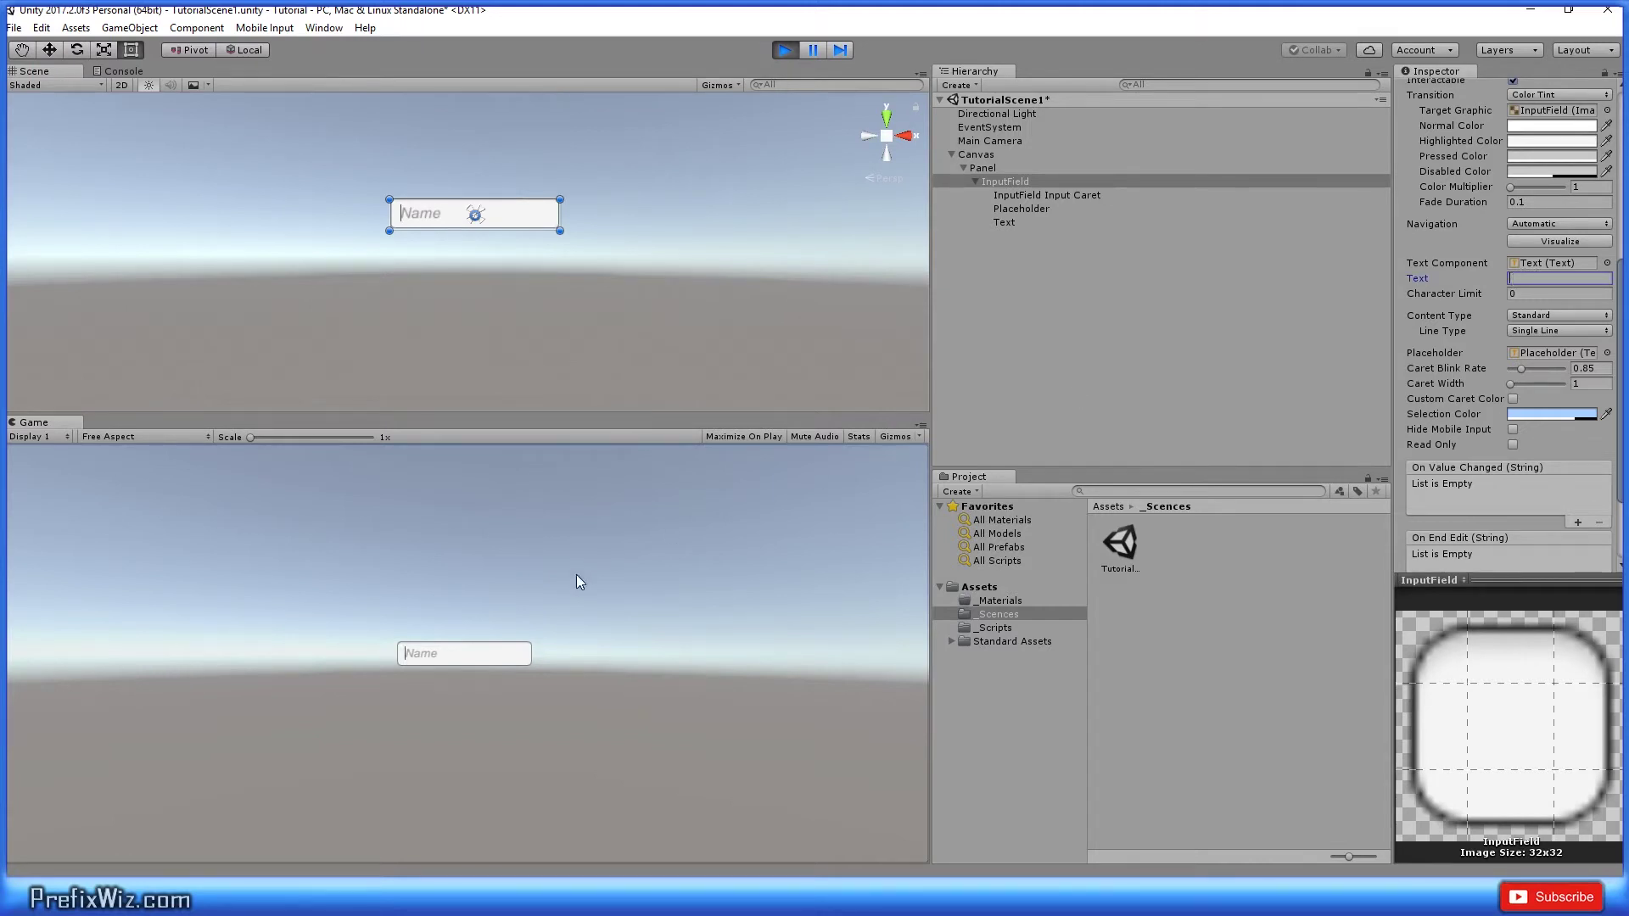
text(Text)
click(1544, 293)
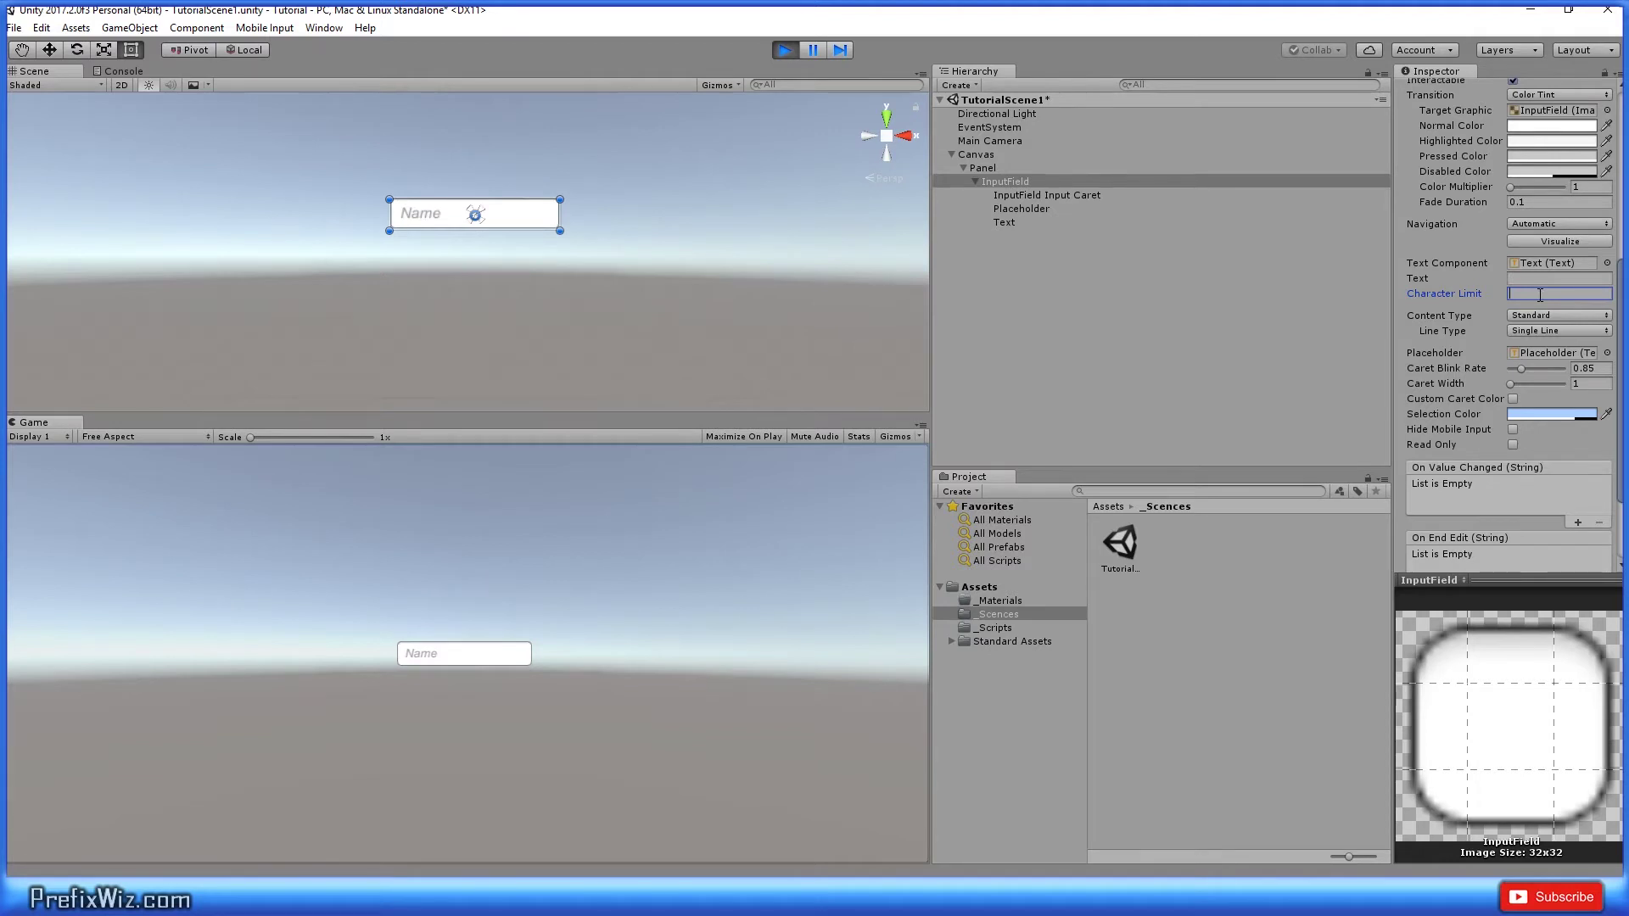
text(5)
click(461, 656)
text(12345)
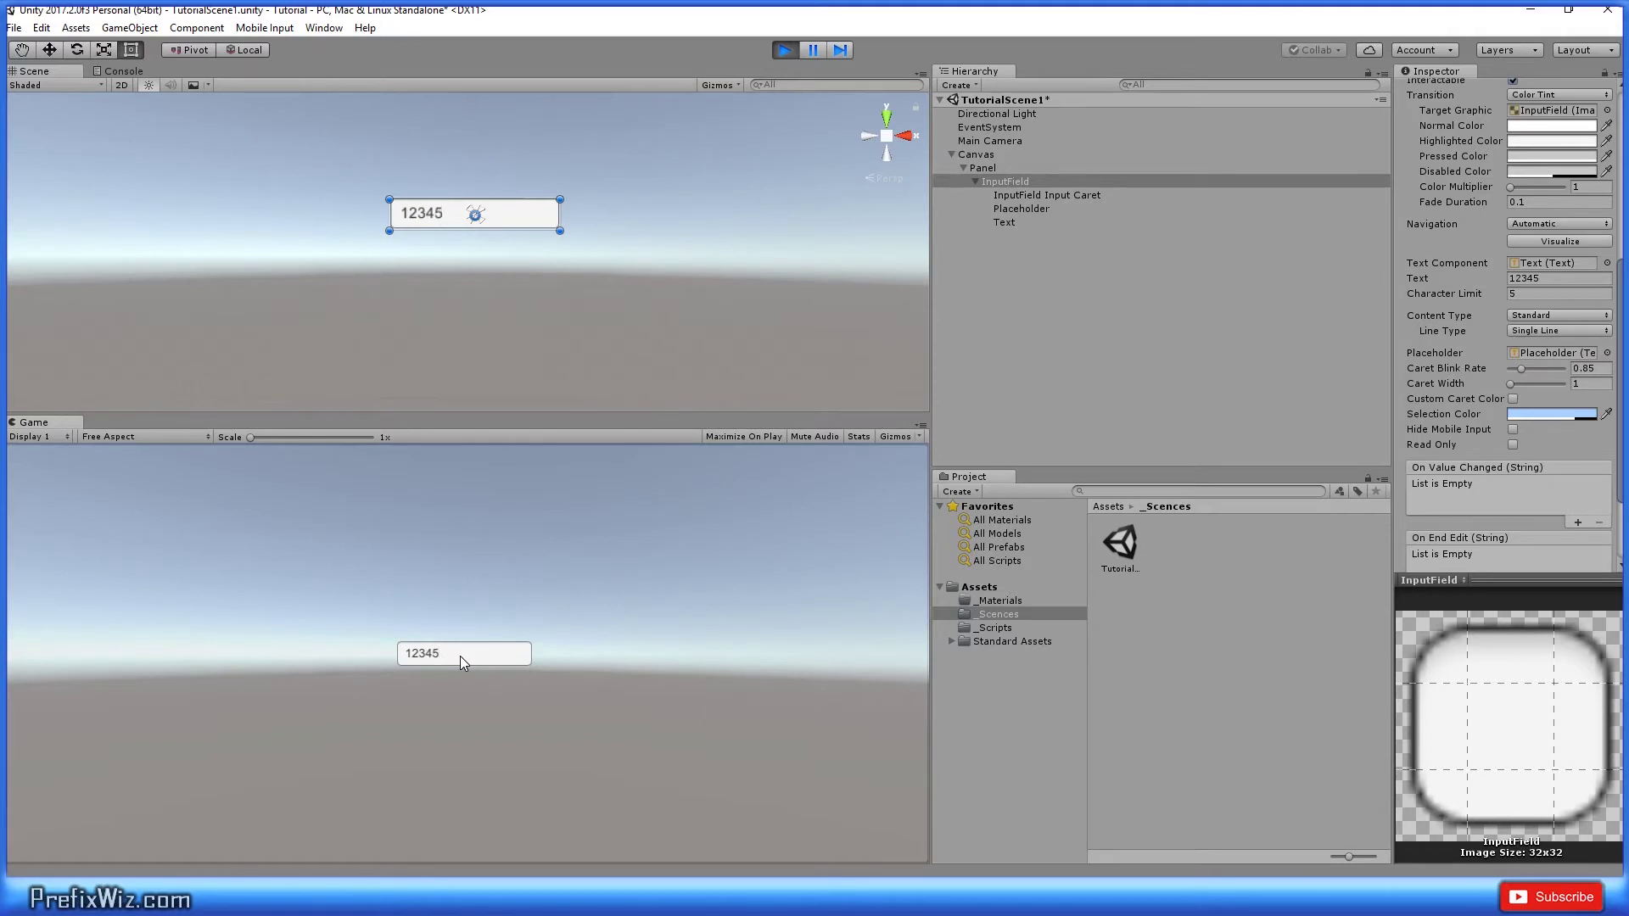
Step: Reset the Character Limit back to 0
click(1527, 293)
key(BackSpace)
key(Return)
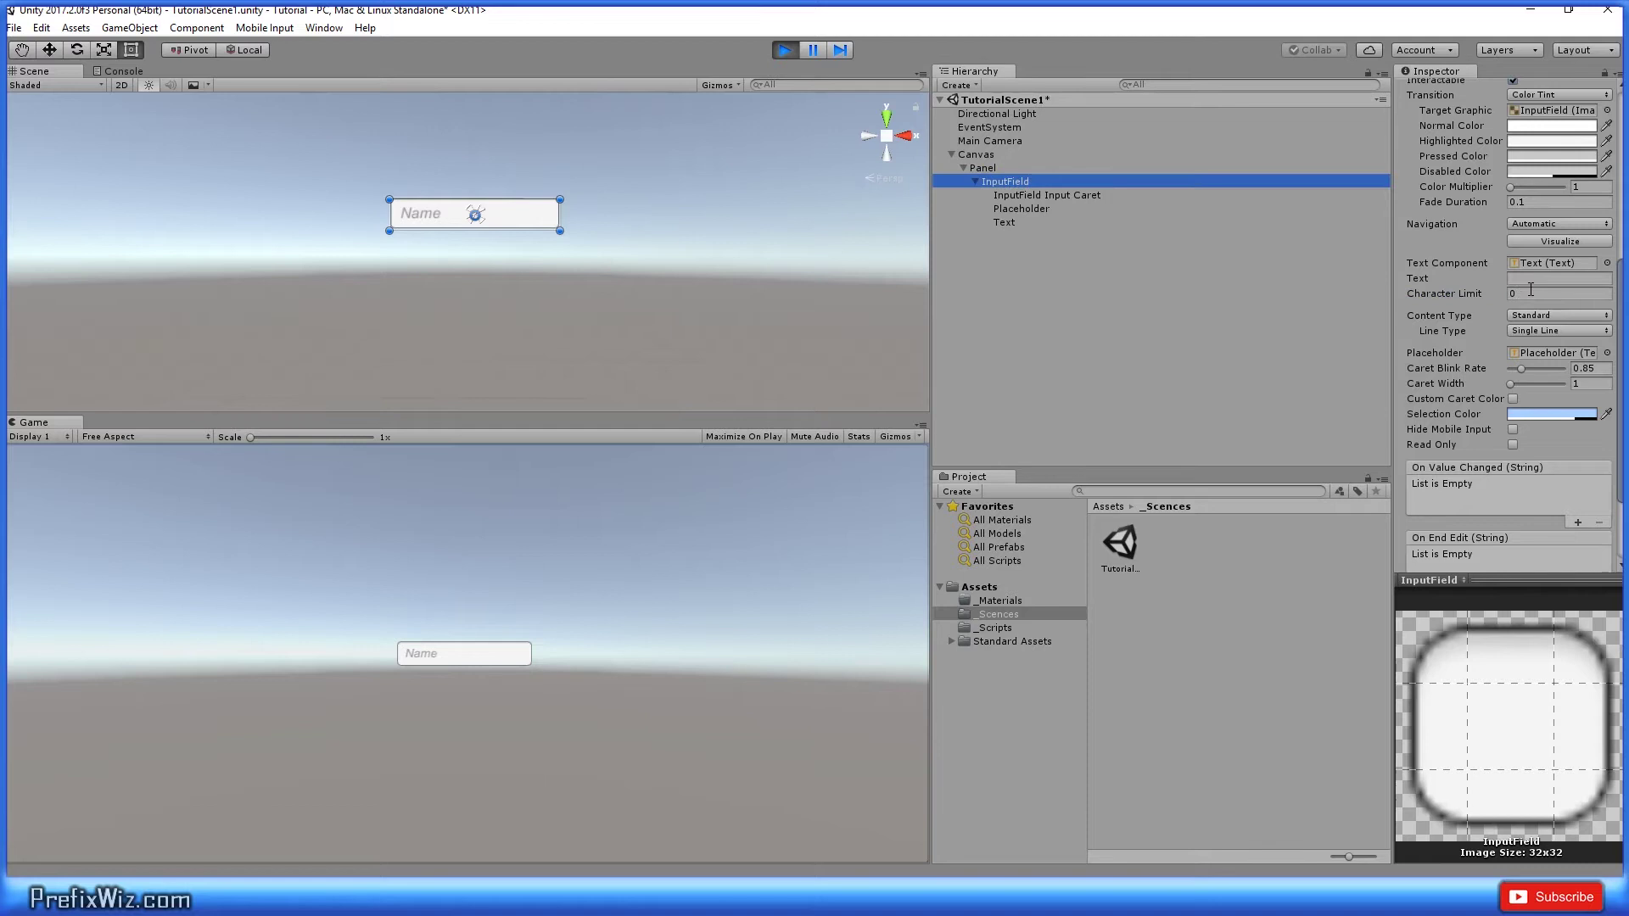
click(1531, 293)
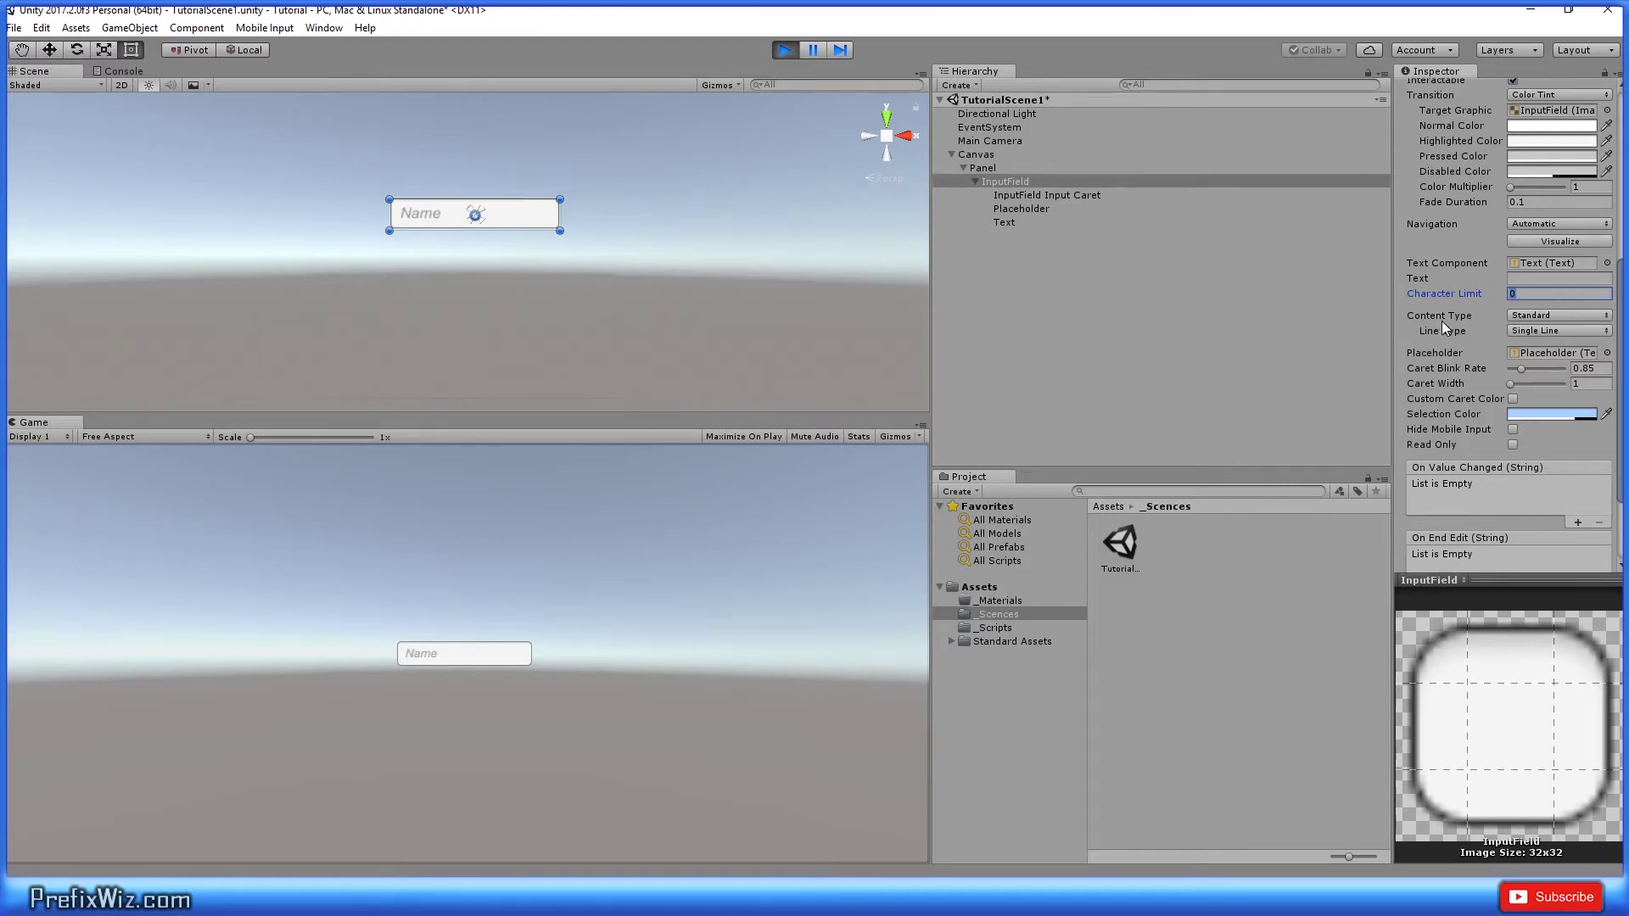
click(1530, 319)
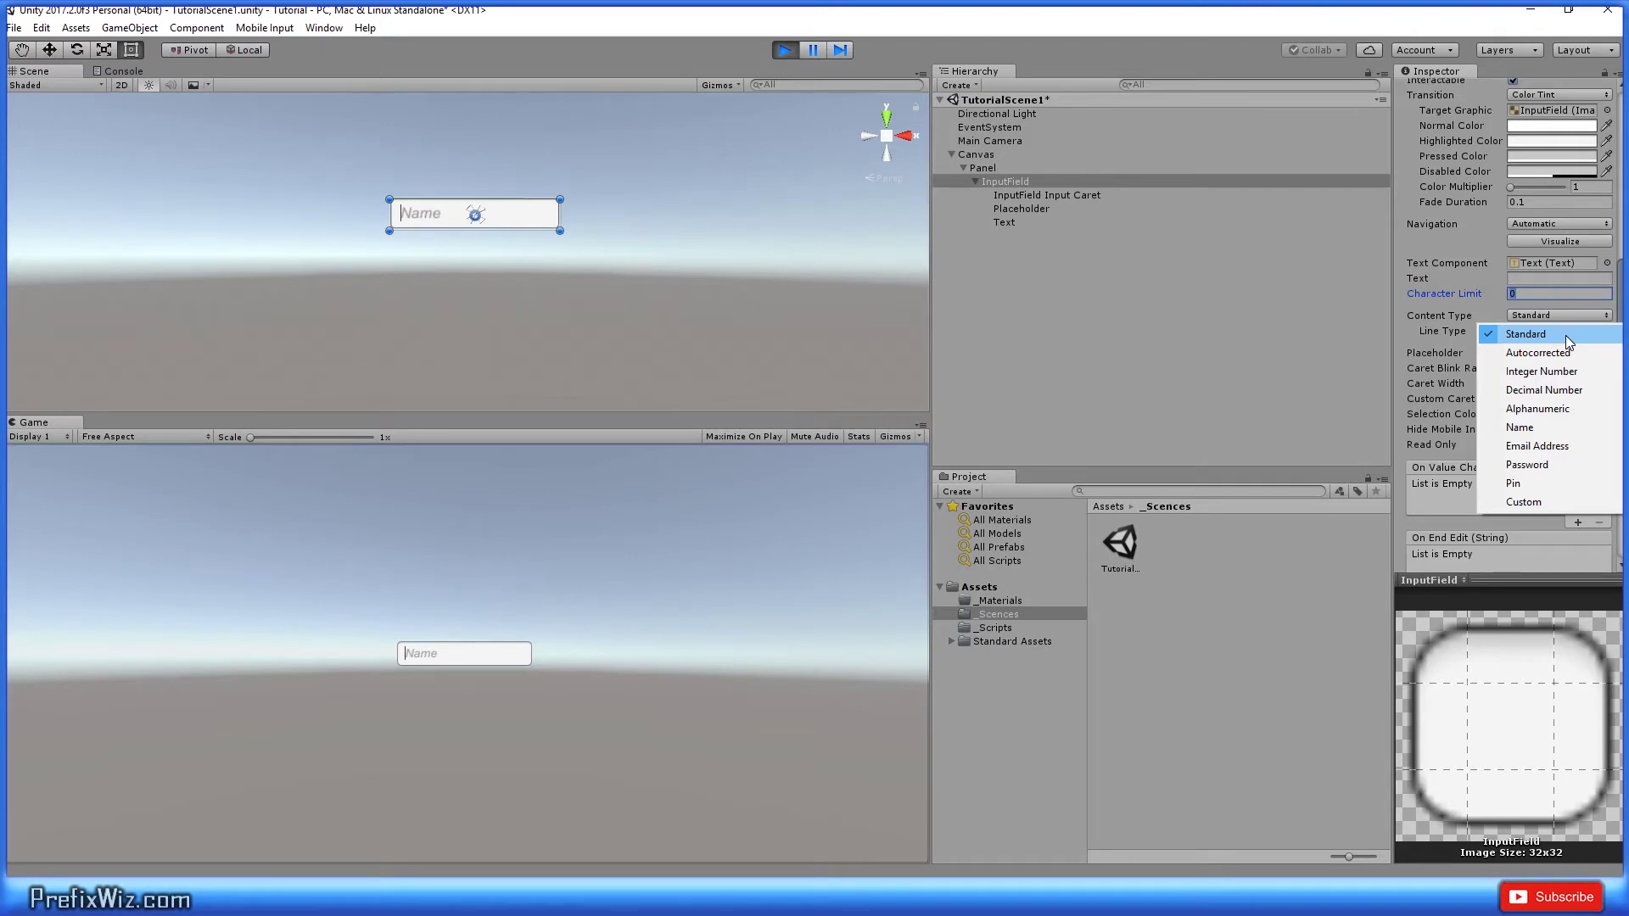
Step: Try Autocorrected, then Integer Number content type, typing 1234 into the game field
click(1540, 354)
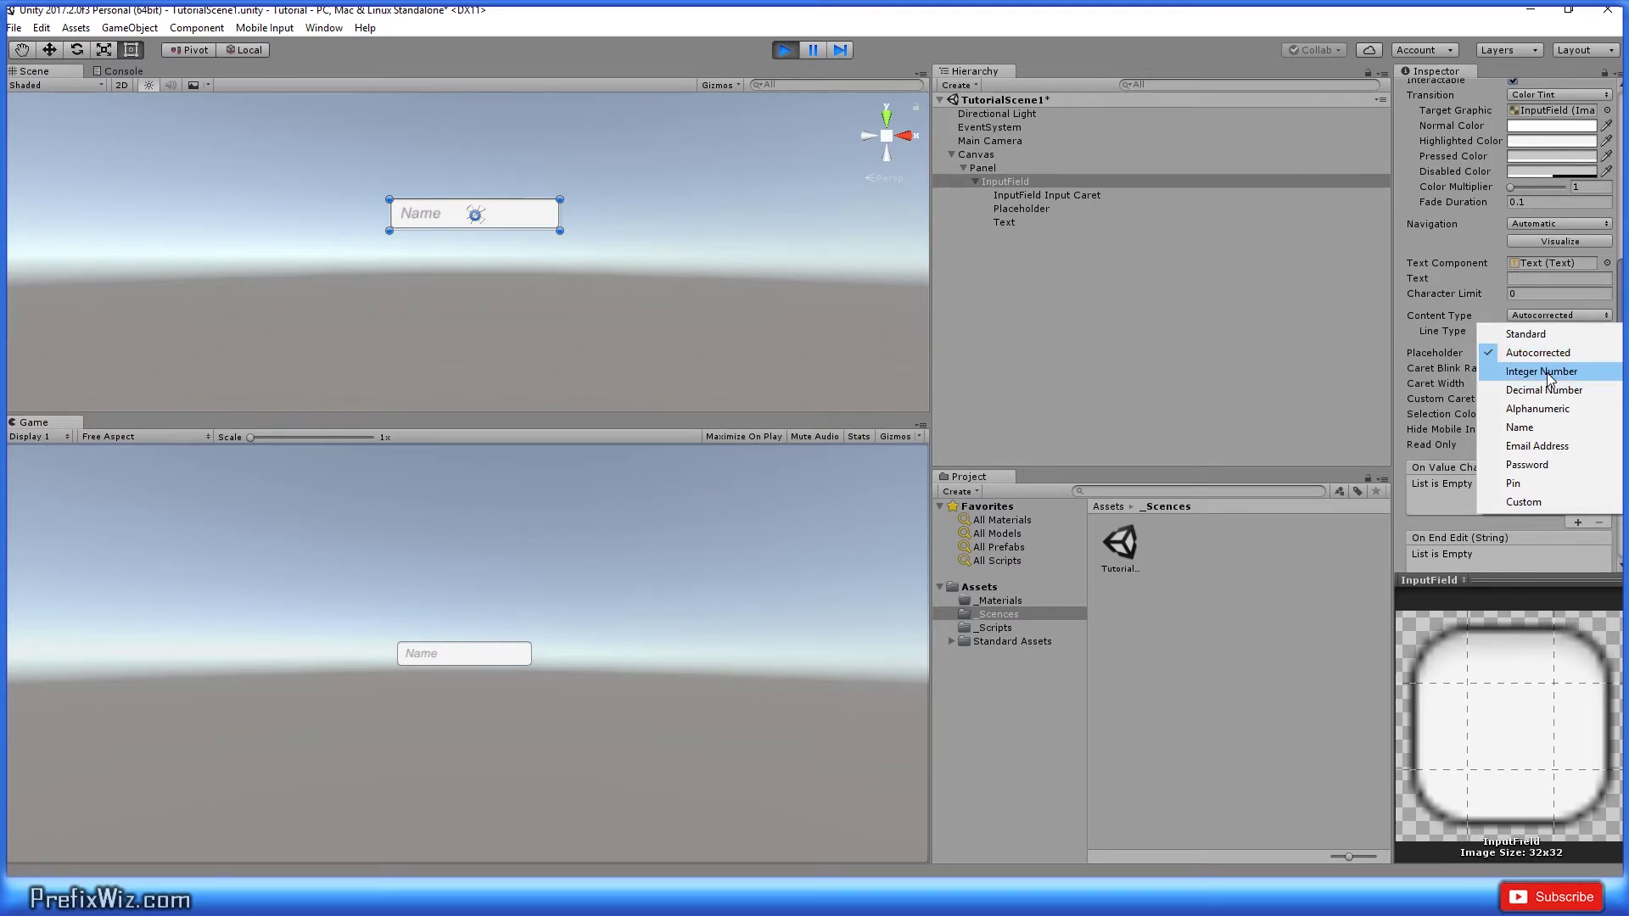
click(1549, 378)
click(452, 654)
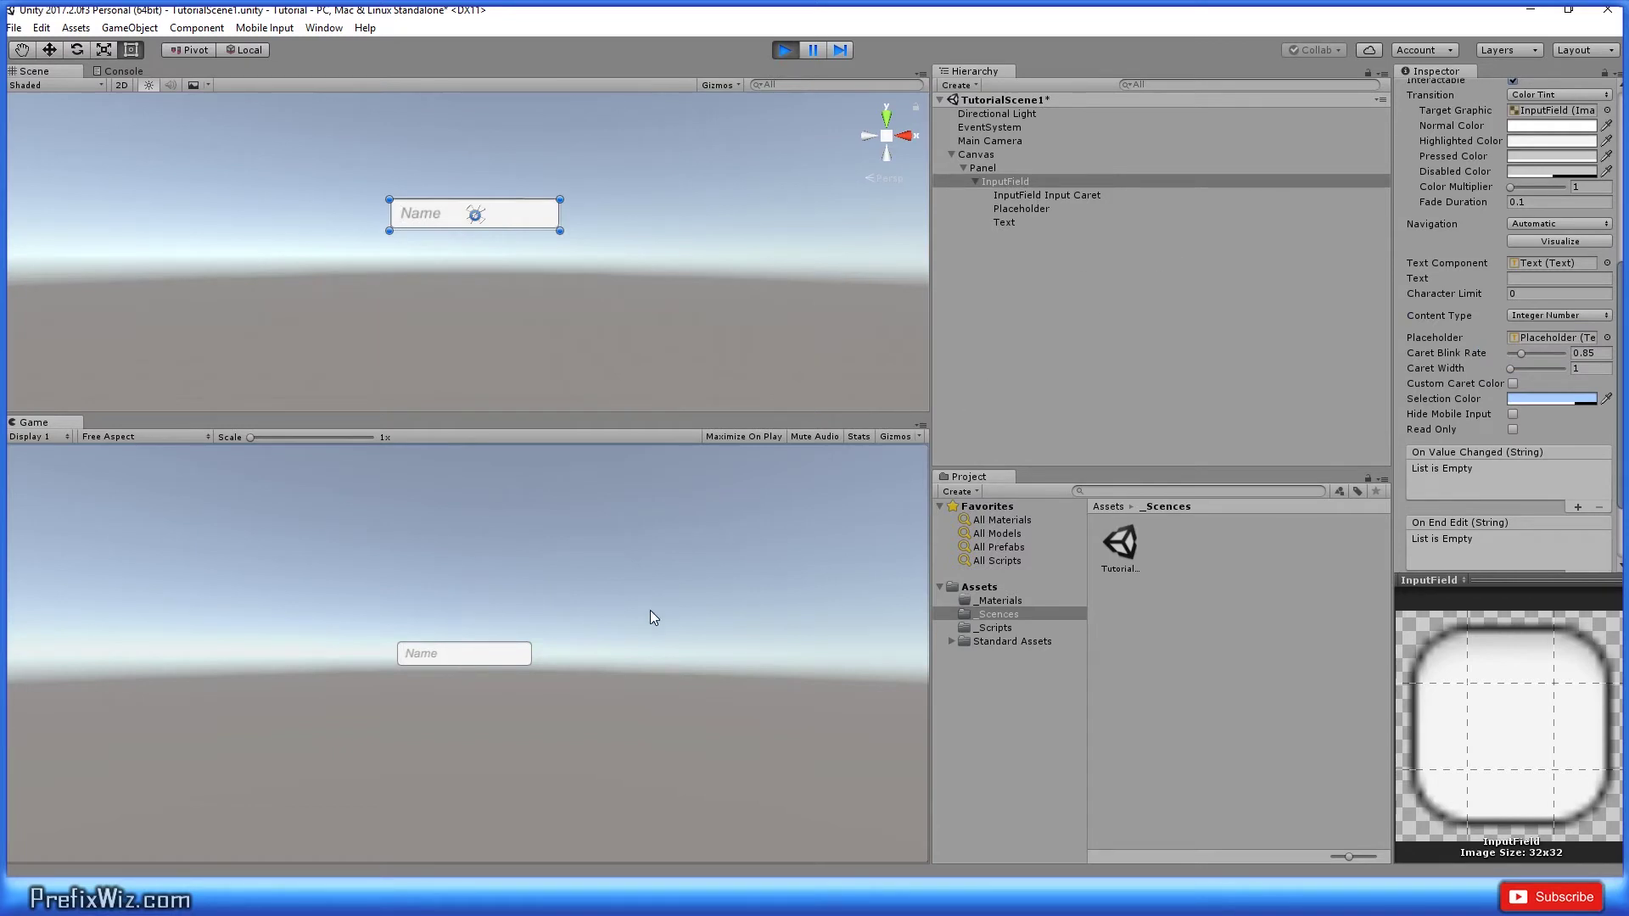
text(1234)
click(1546, 316)
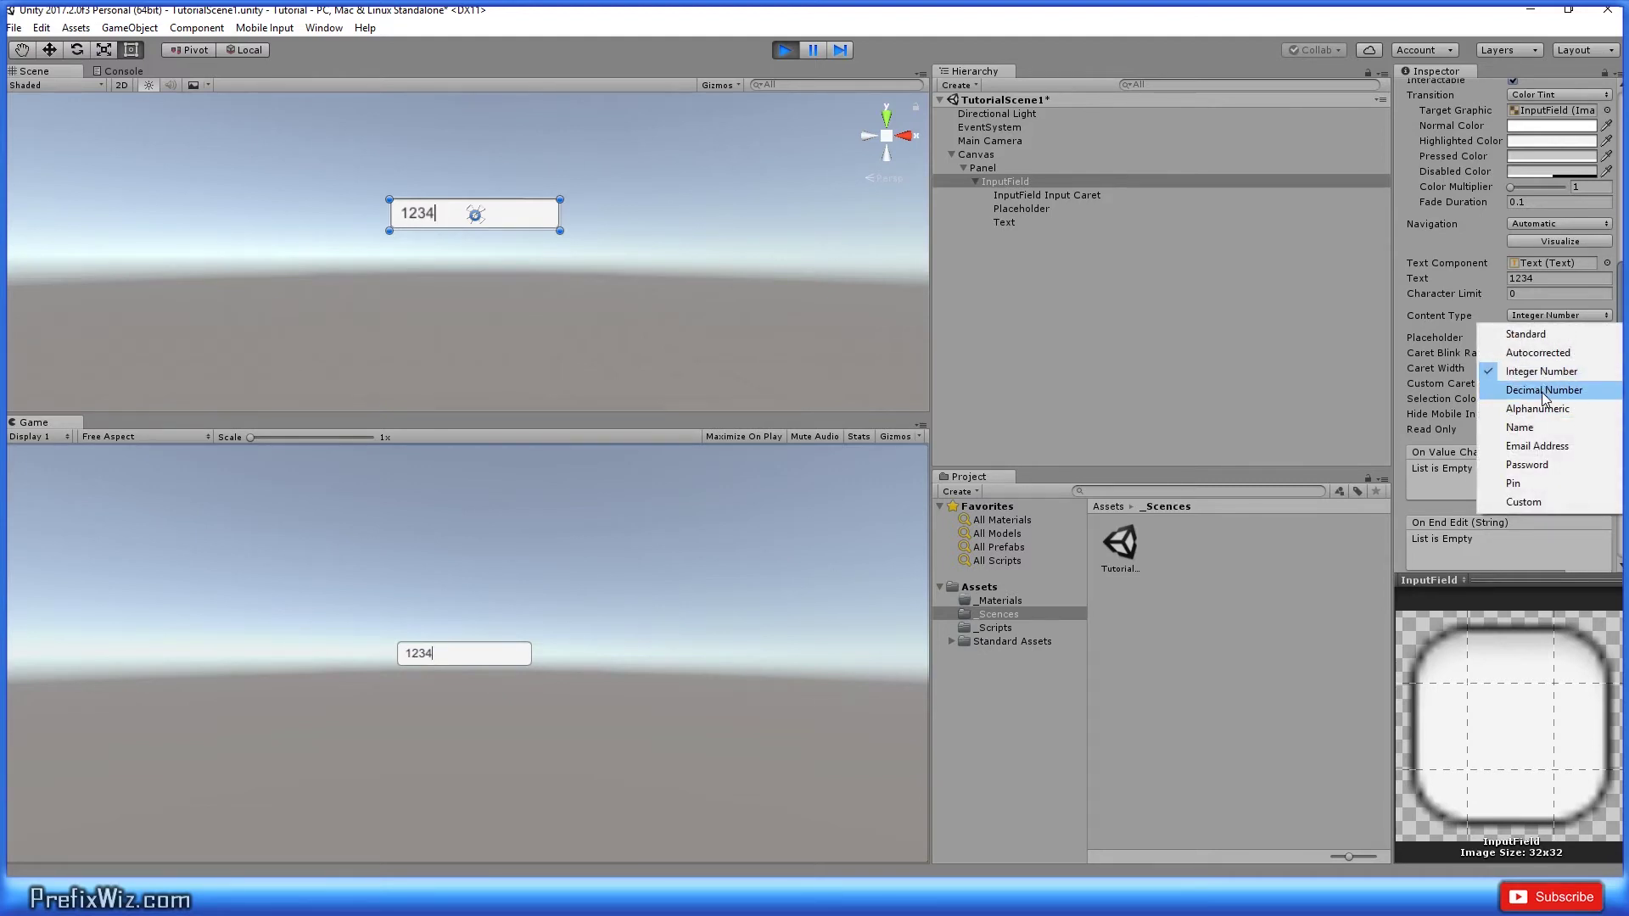
click(481, 654)
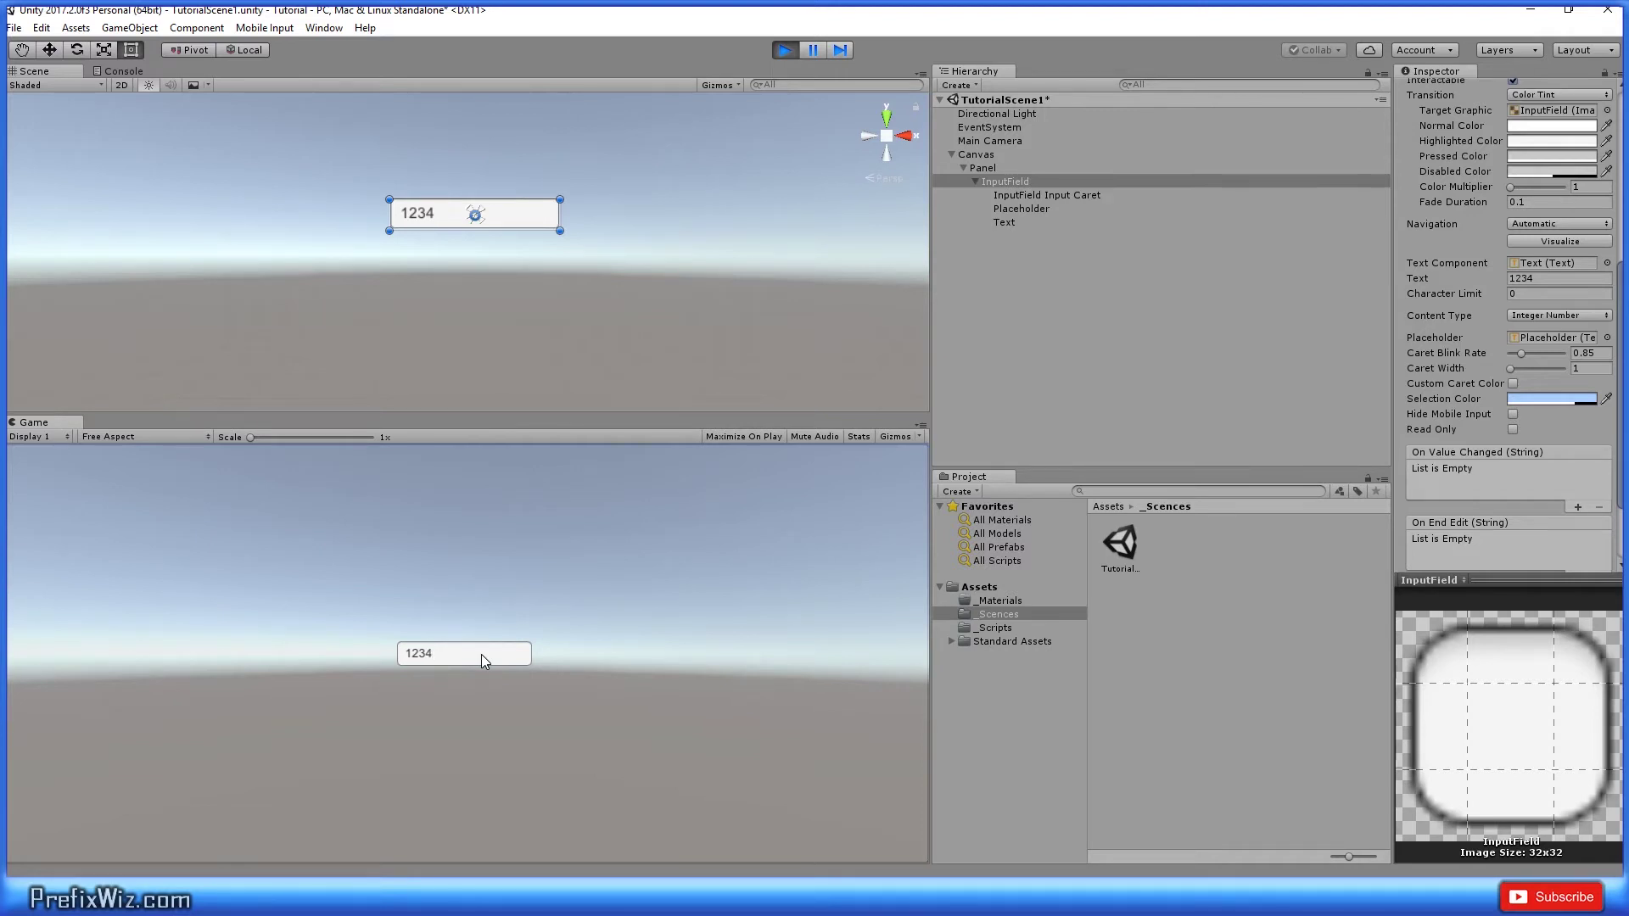
Step: Switch to Decimal Number and test it by typing .1 and k1
click(1596, 316)
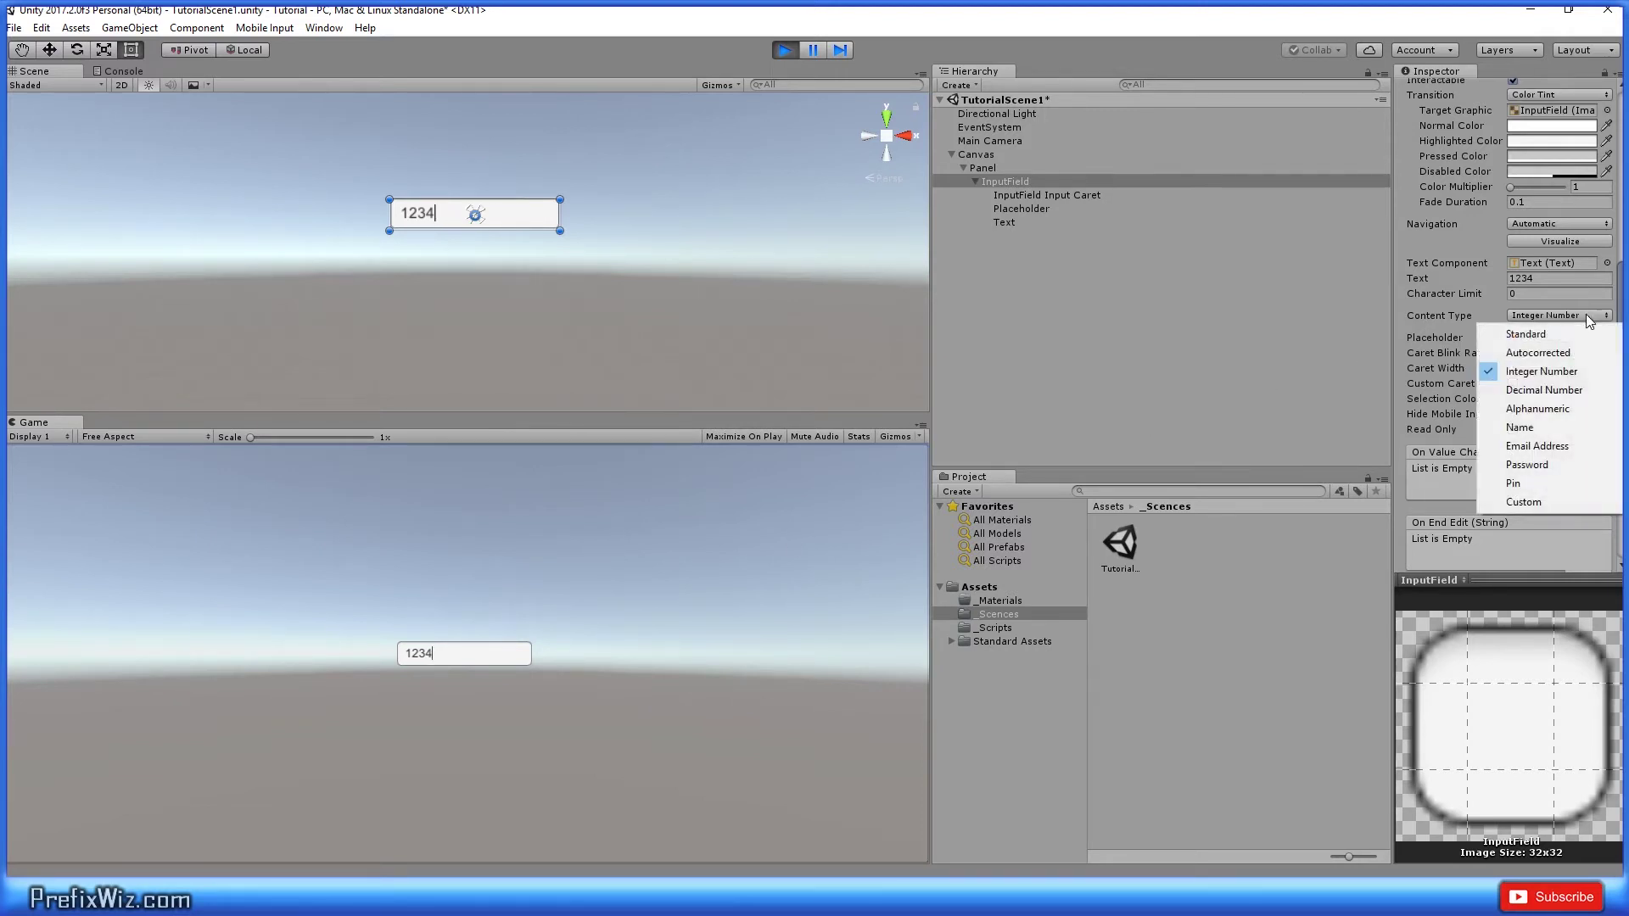
click(1515, 389)
click(458, 655)
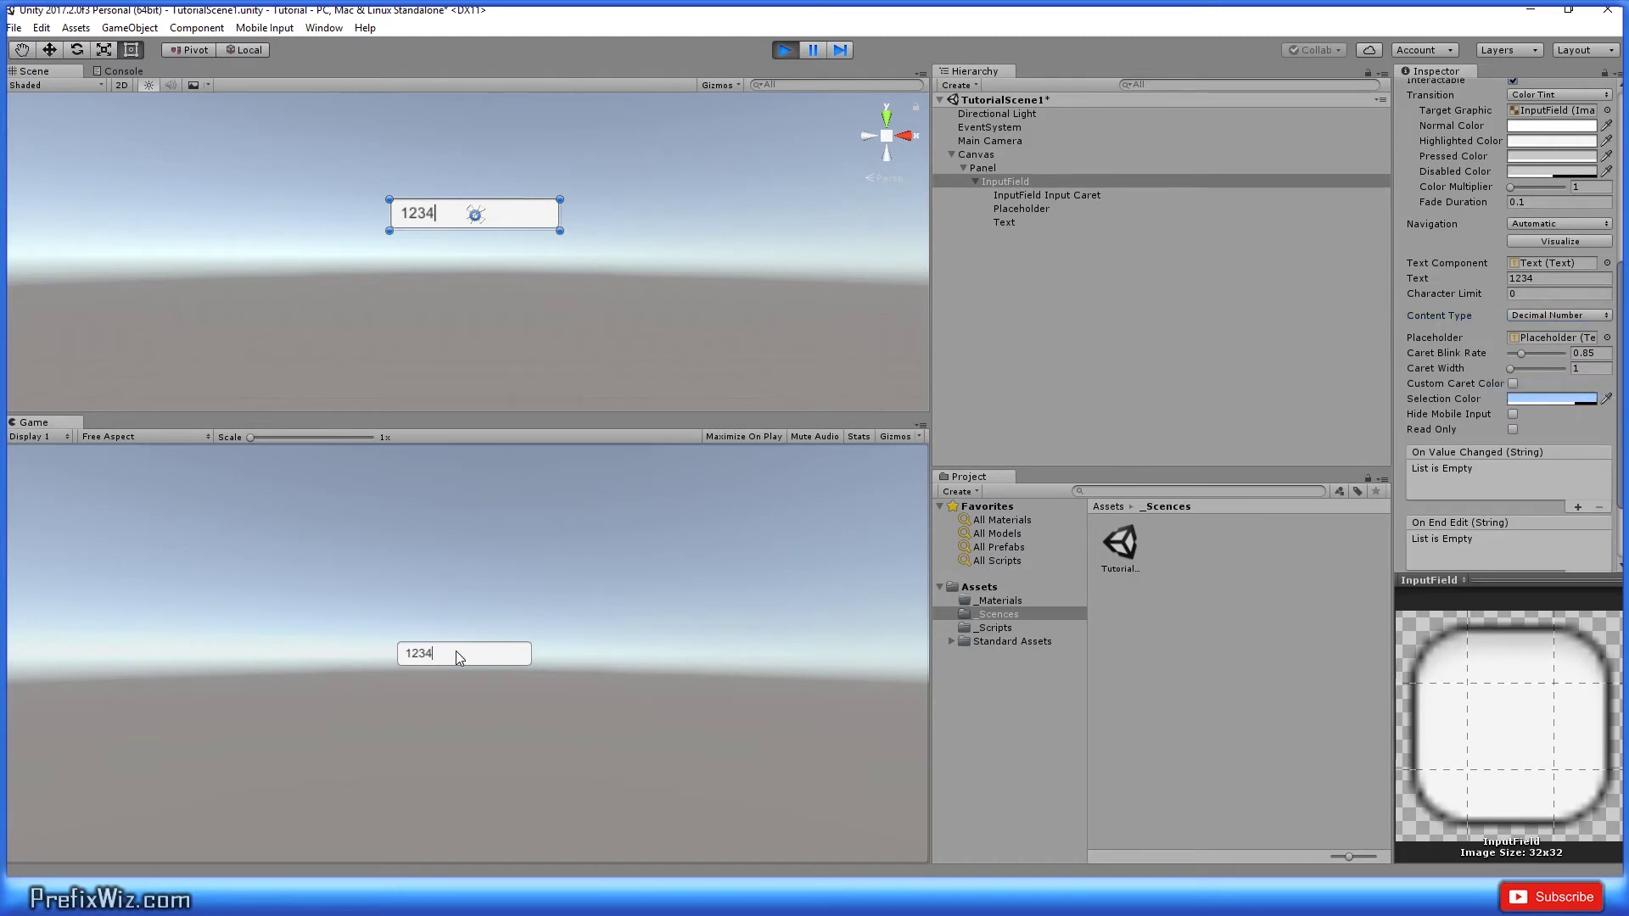
text(.1)
text(k1)
Step: Change the content type to Name and focus the game field
click(1558, 315)
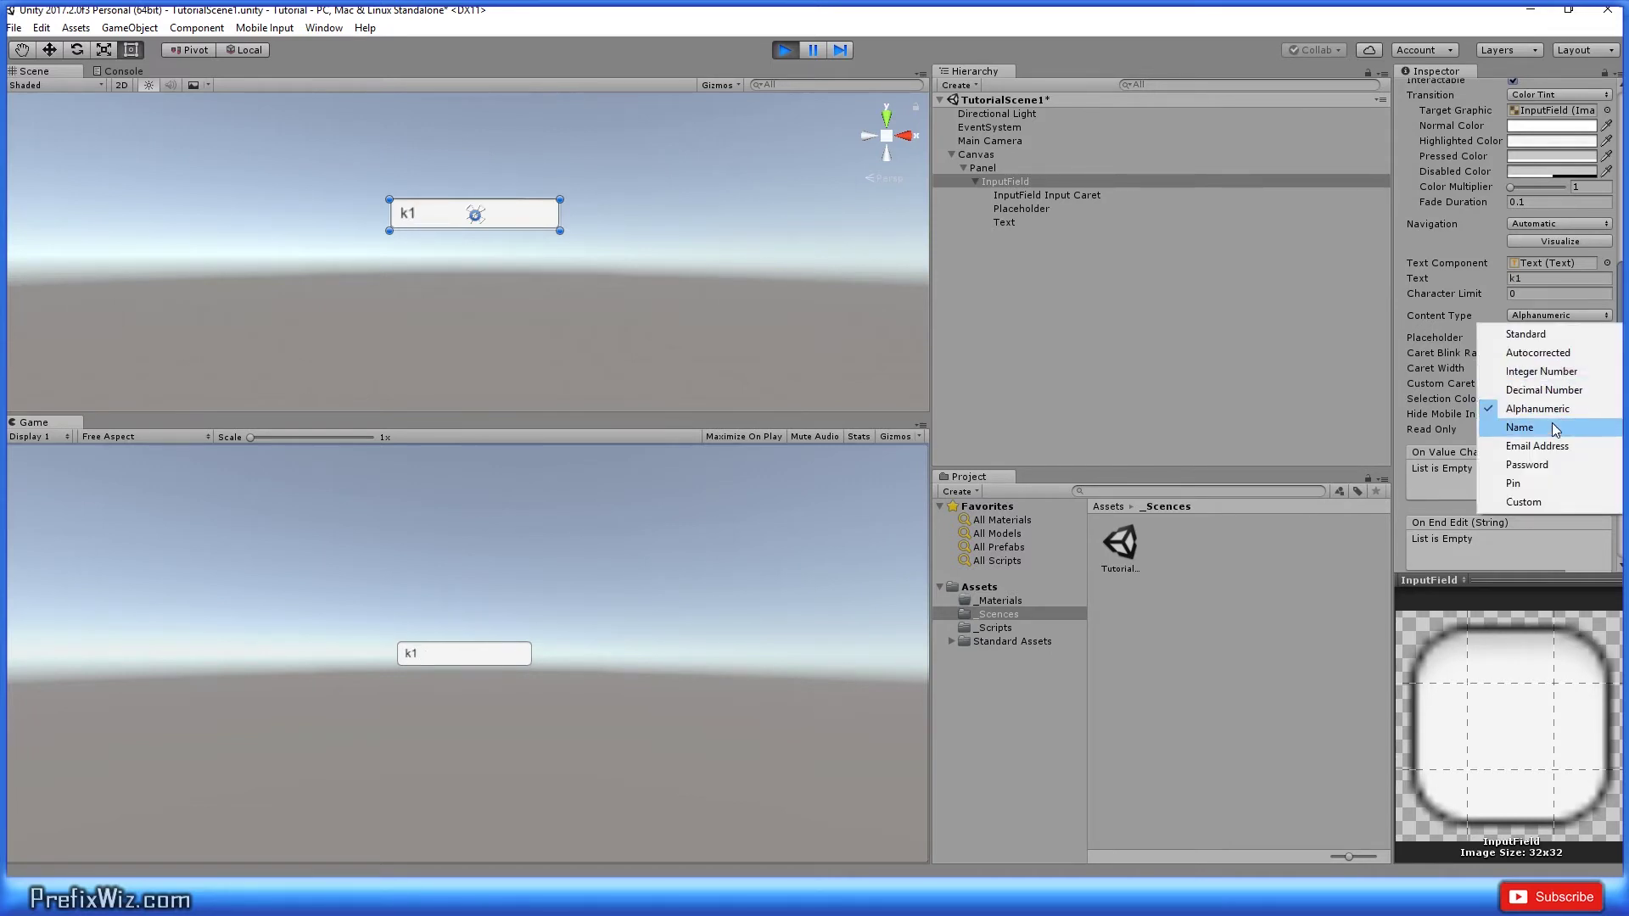
click(1551, 428)
click(450, 658)
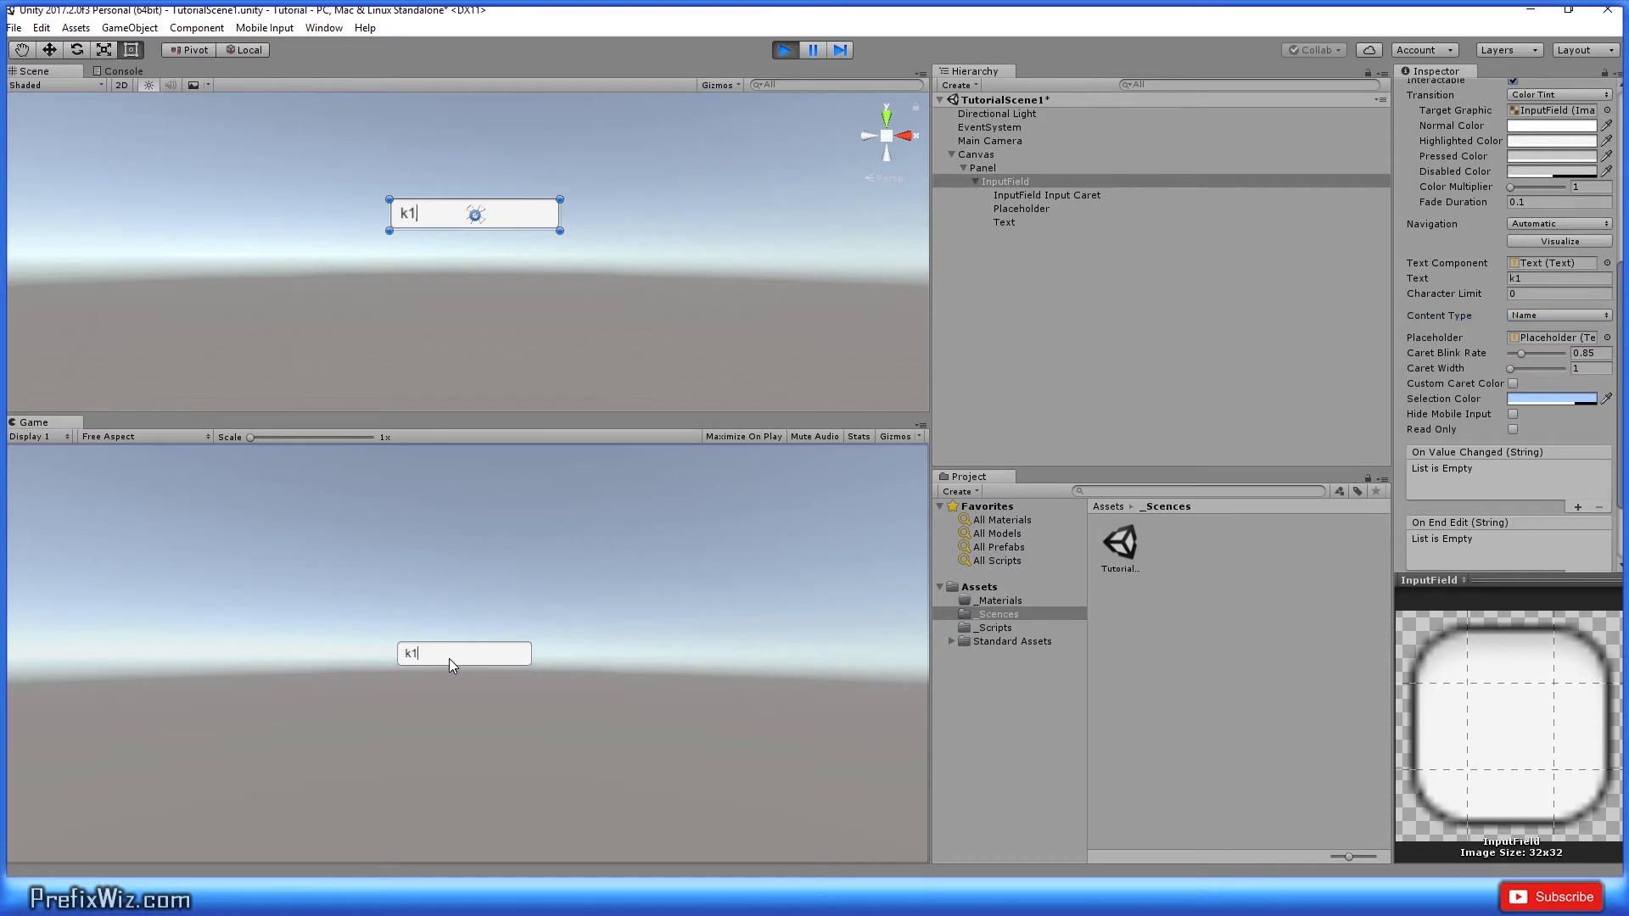
Step: Clear the field, switch content type to Email Address, and paste a sample e-mail address
key(BackSpace)
click(1571, 314)
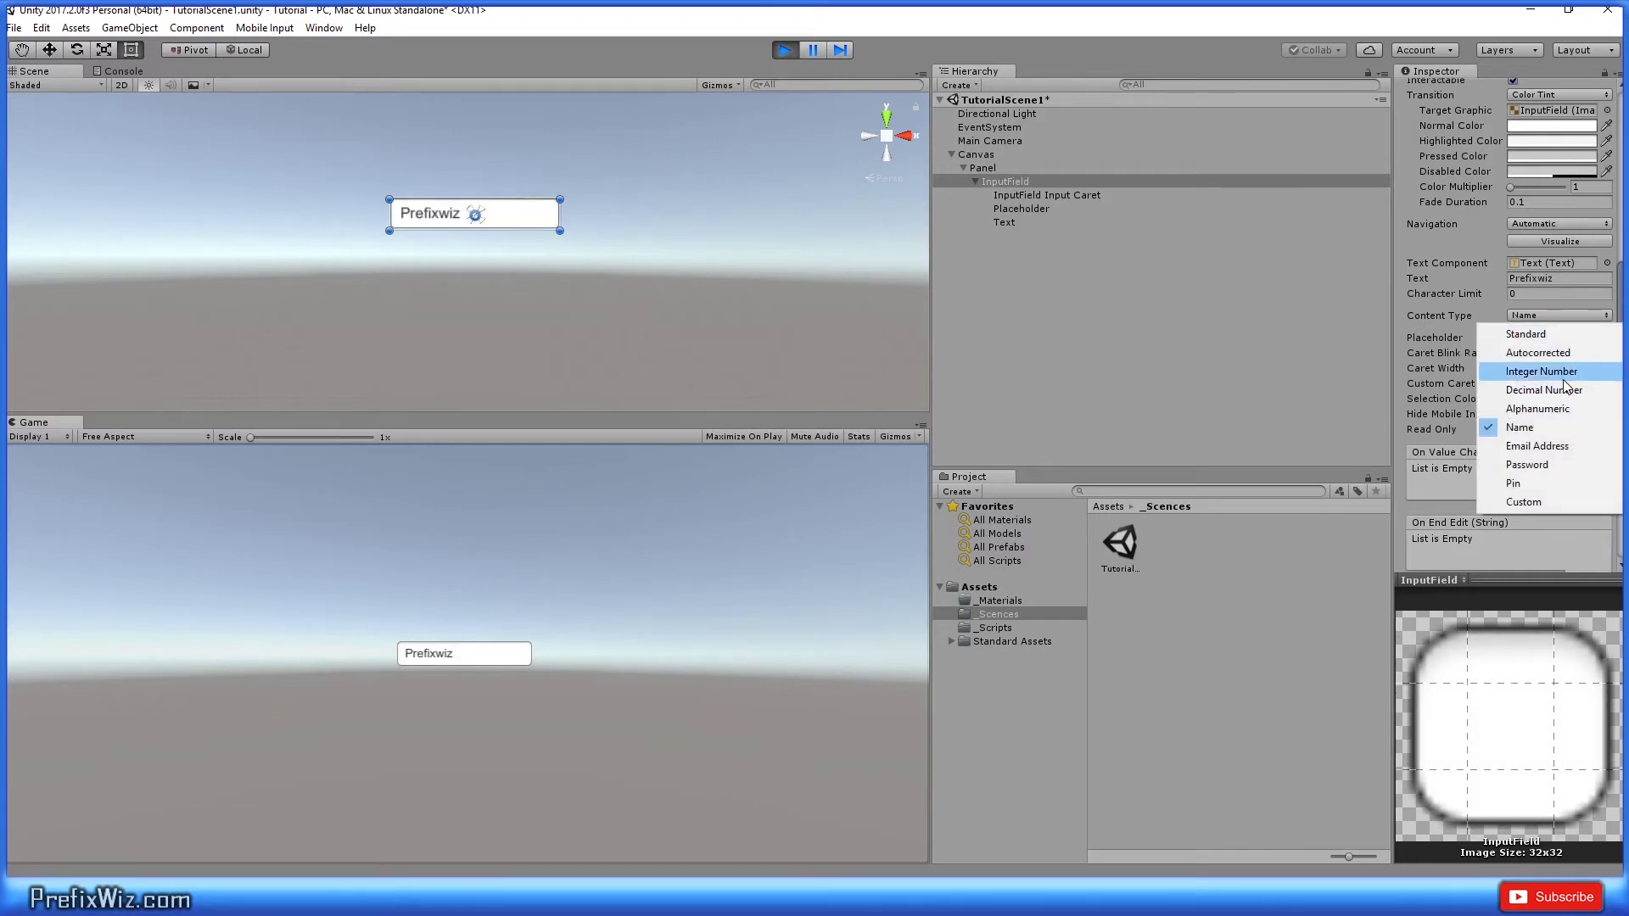
click(1564, 446)
click(1560, 315)
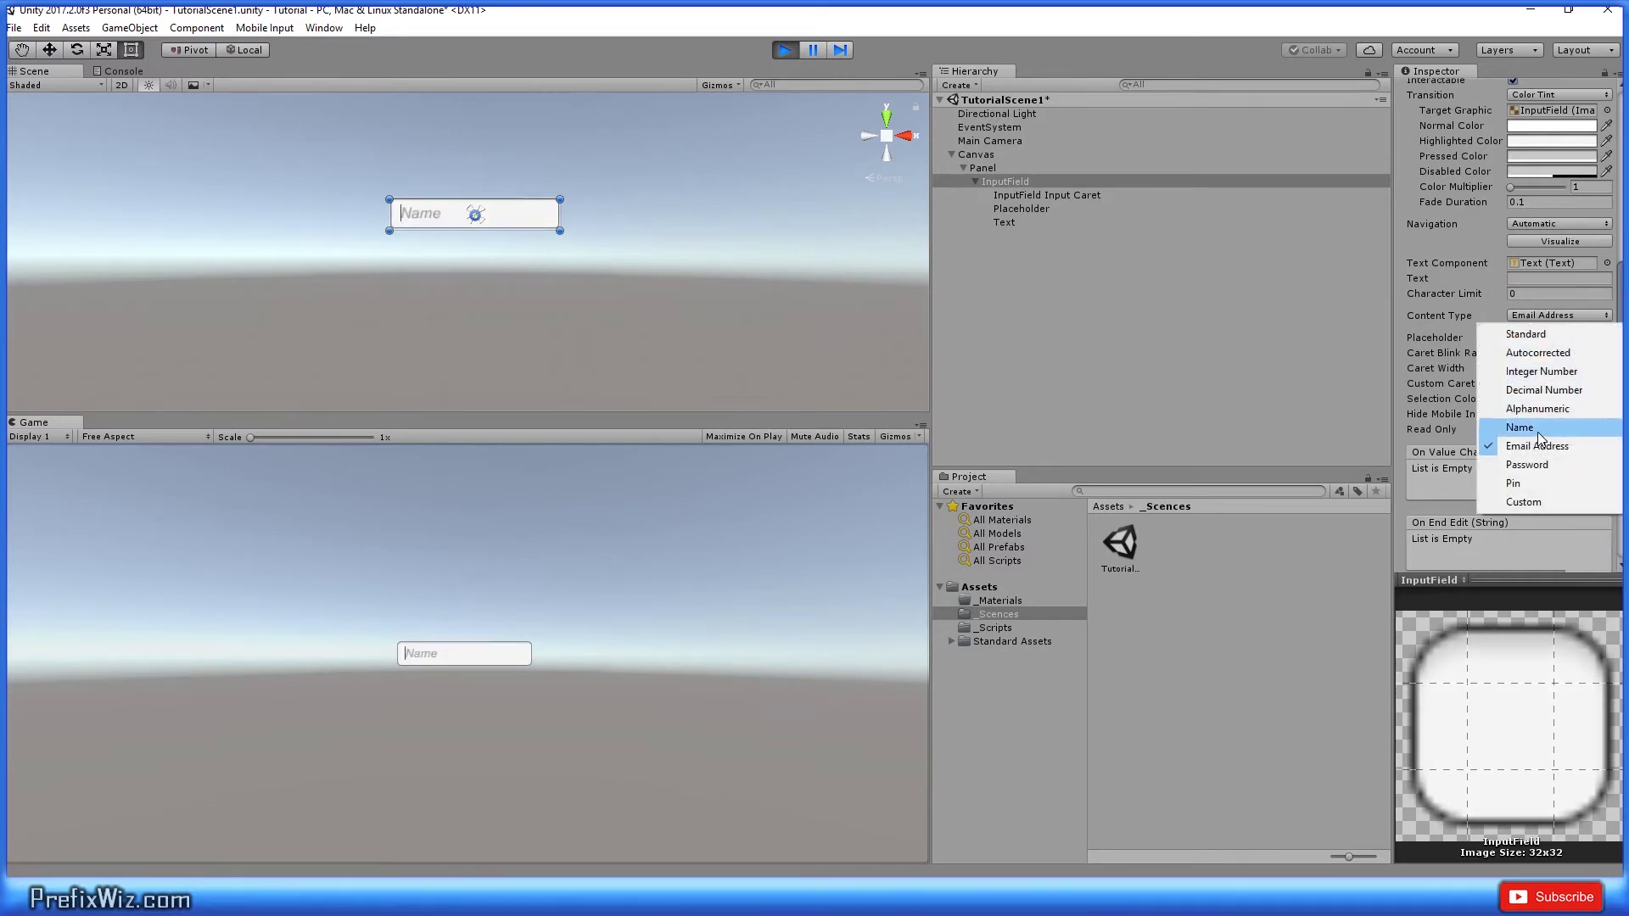
click(1563, 446)
click(603, 703)
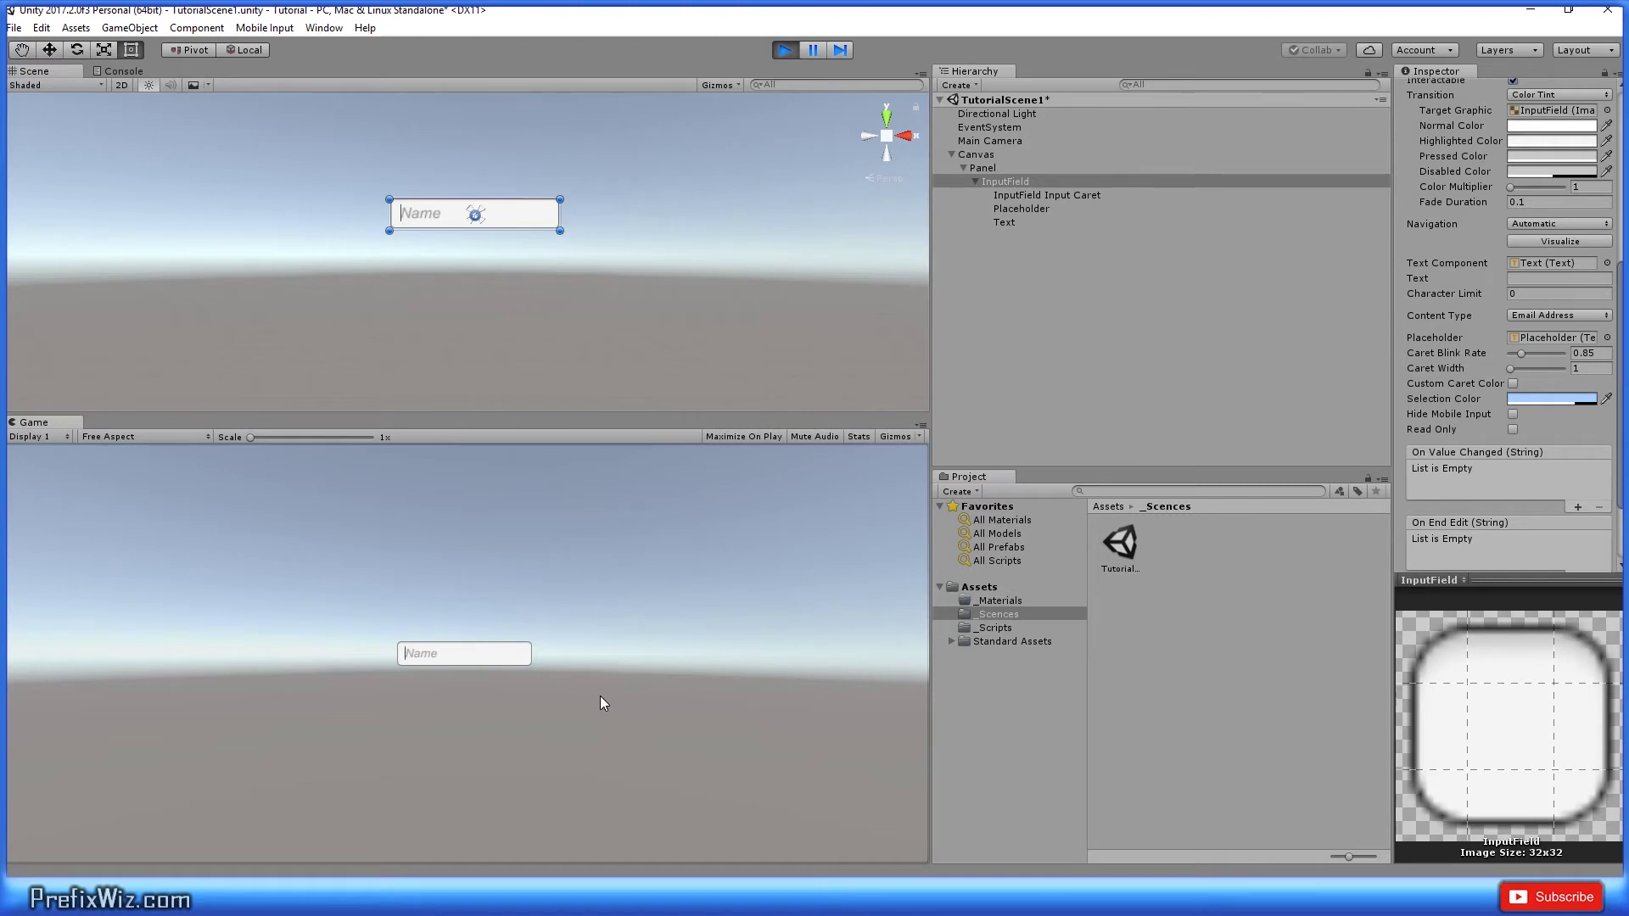
key(ctrl+v)
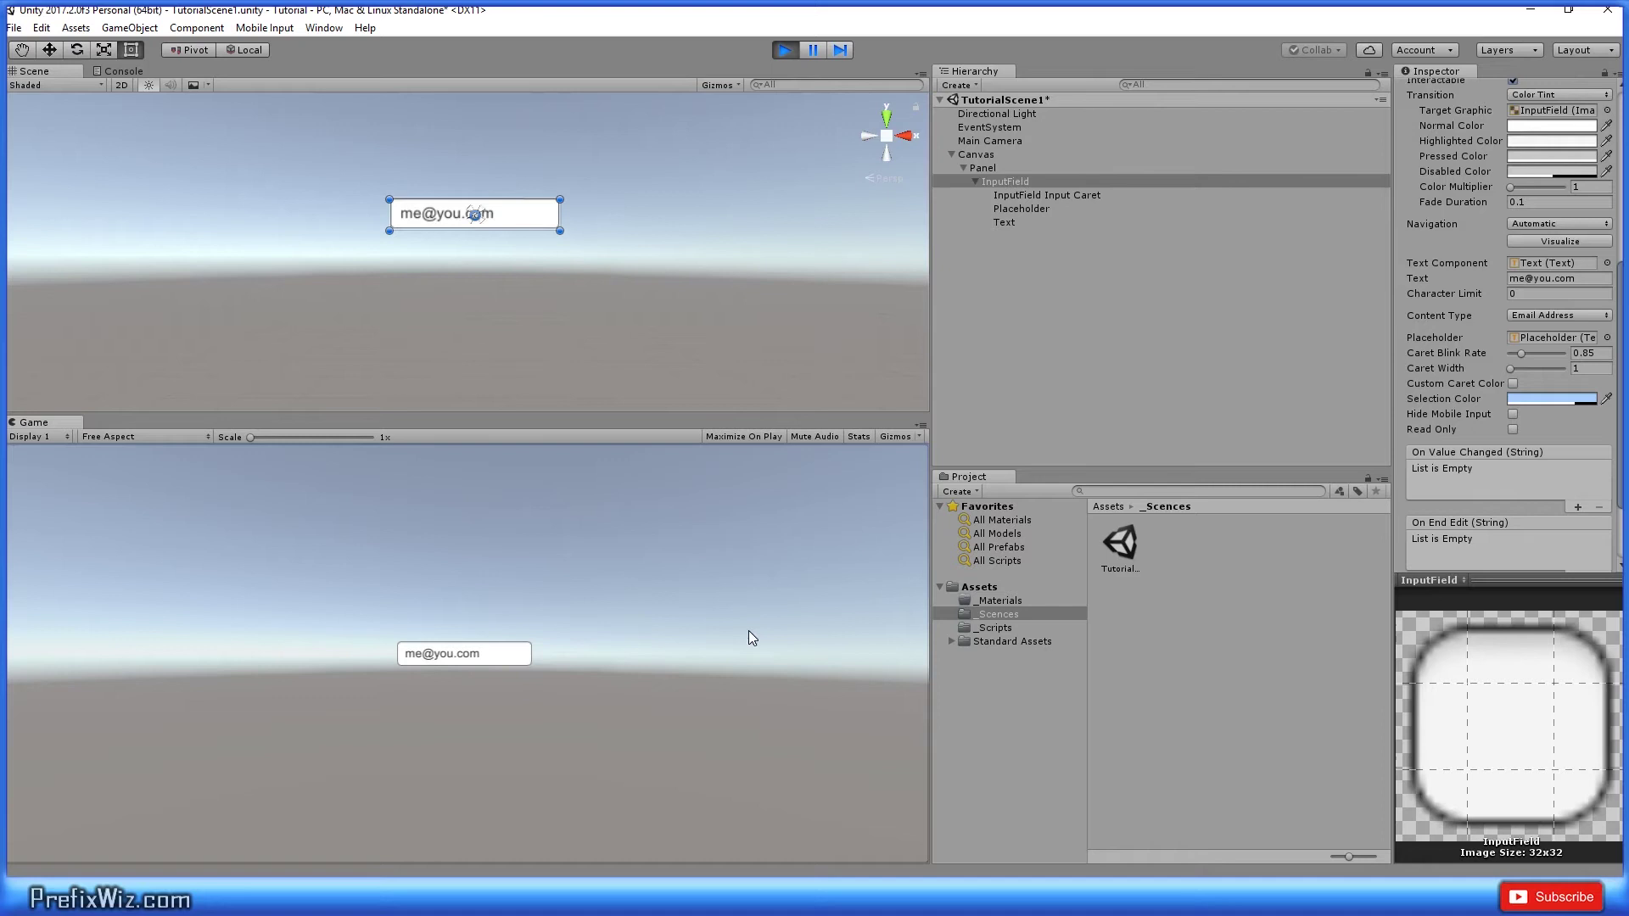
Step: Set the content type to Password and type a sample password into the Text value
click(1559, 315)
click(1544, 467)
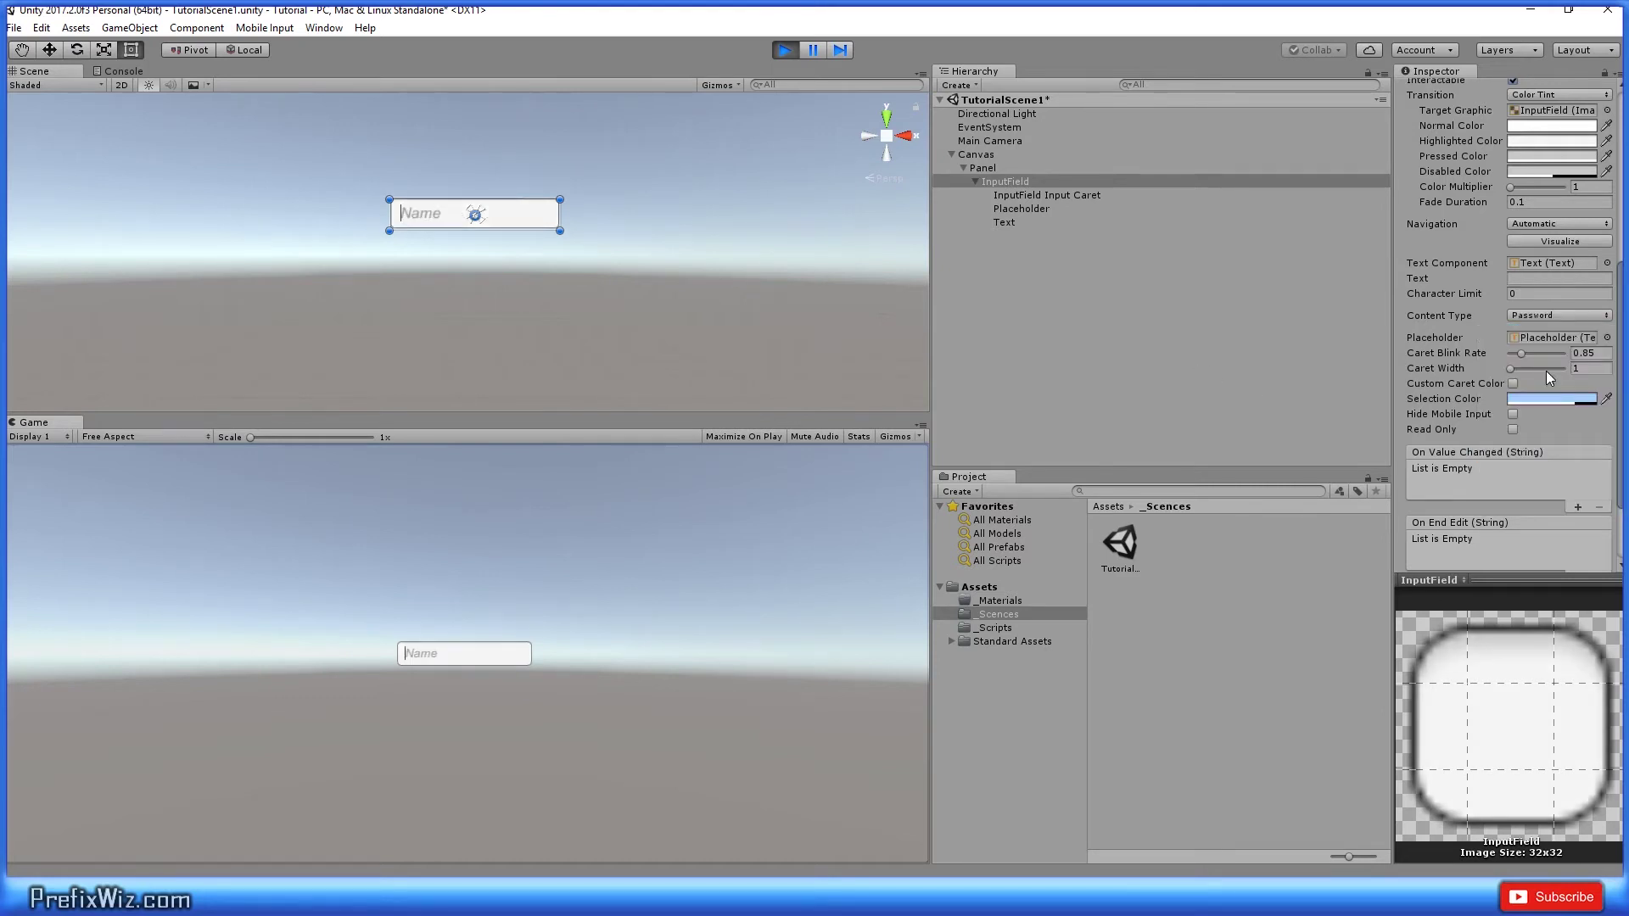
click(1571, 317)
click(1534, 466)
click(1559, 278)
text(prefix1234)
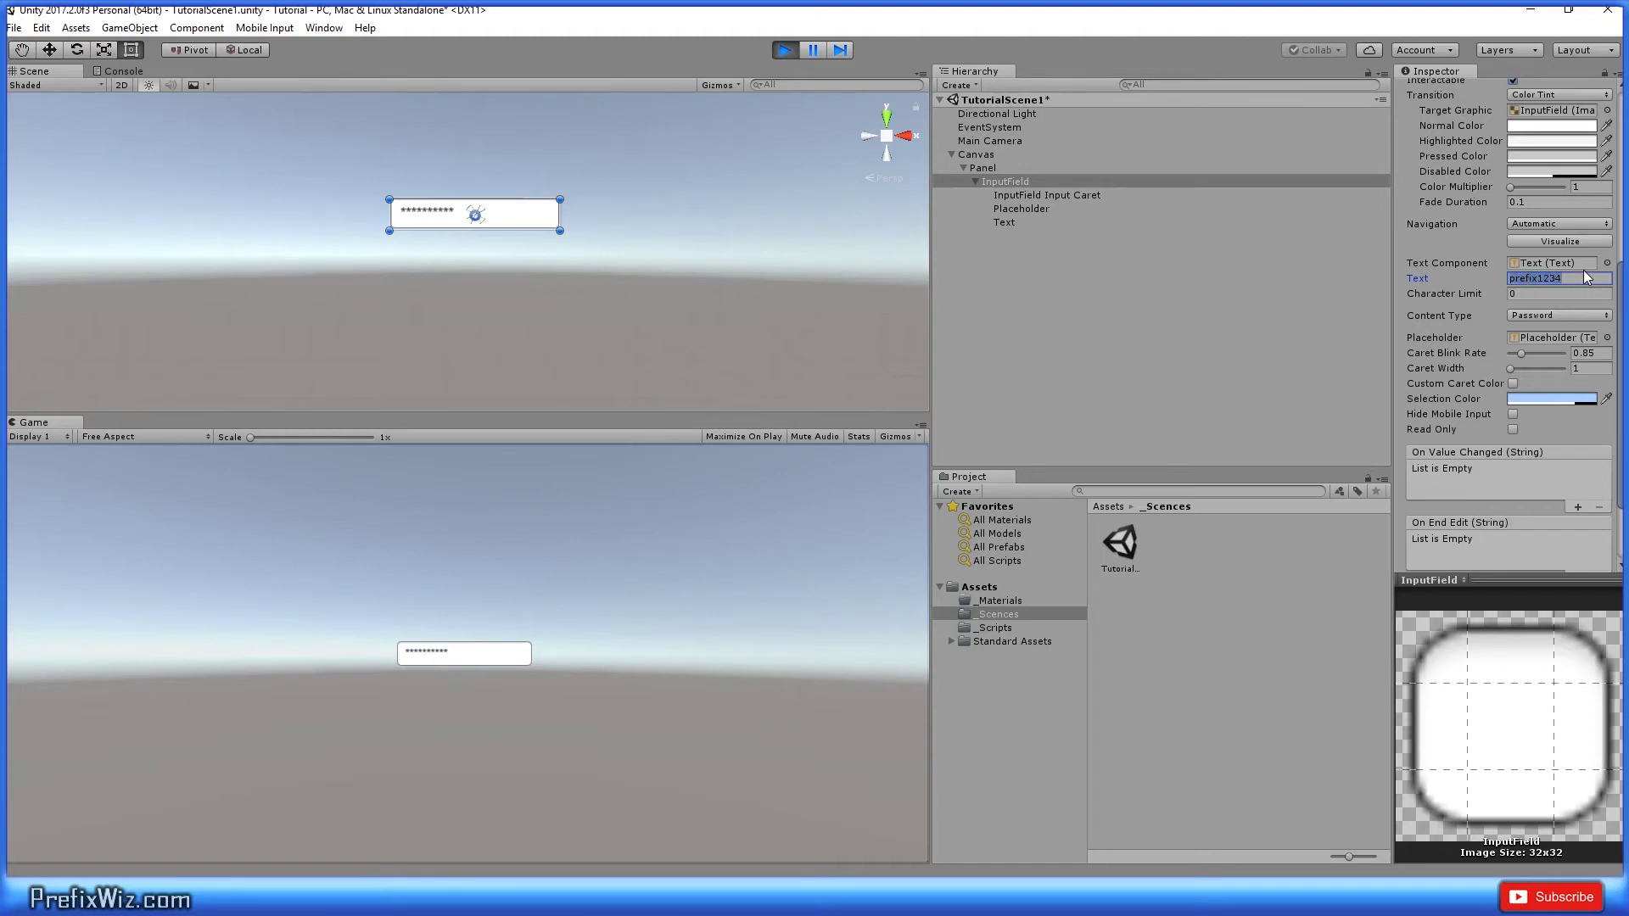
click(1570, 279)
text(!)
Step: Check the masked password in the game field, then switch the content type to Pin
drag(1571, 279, 1471, 285)
click(460, 648)
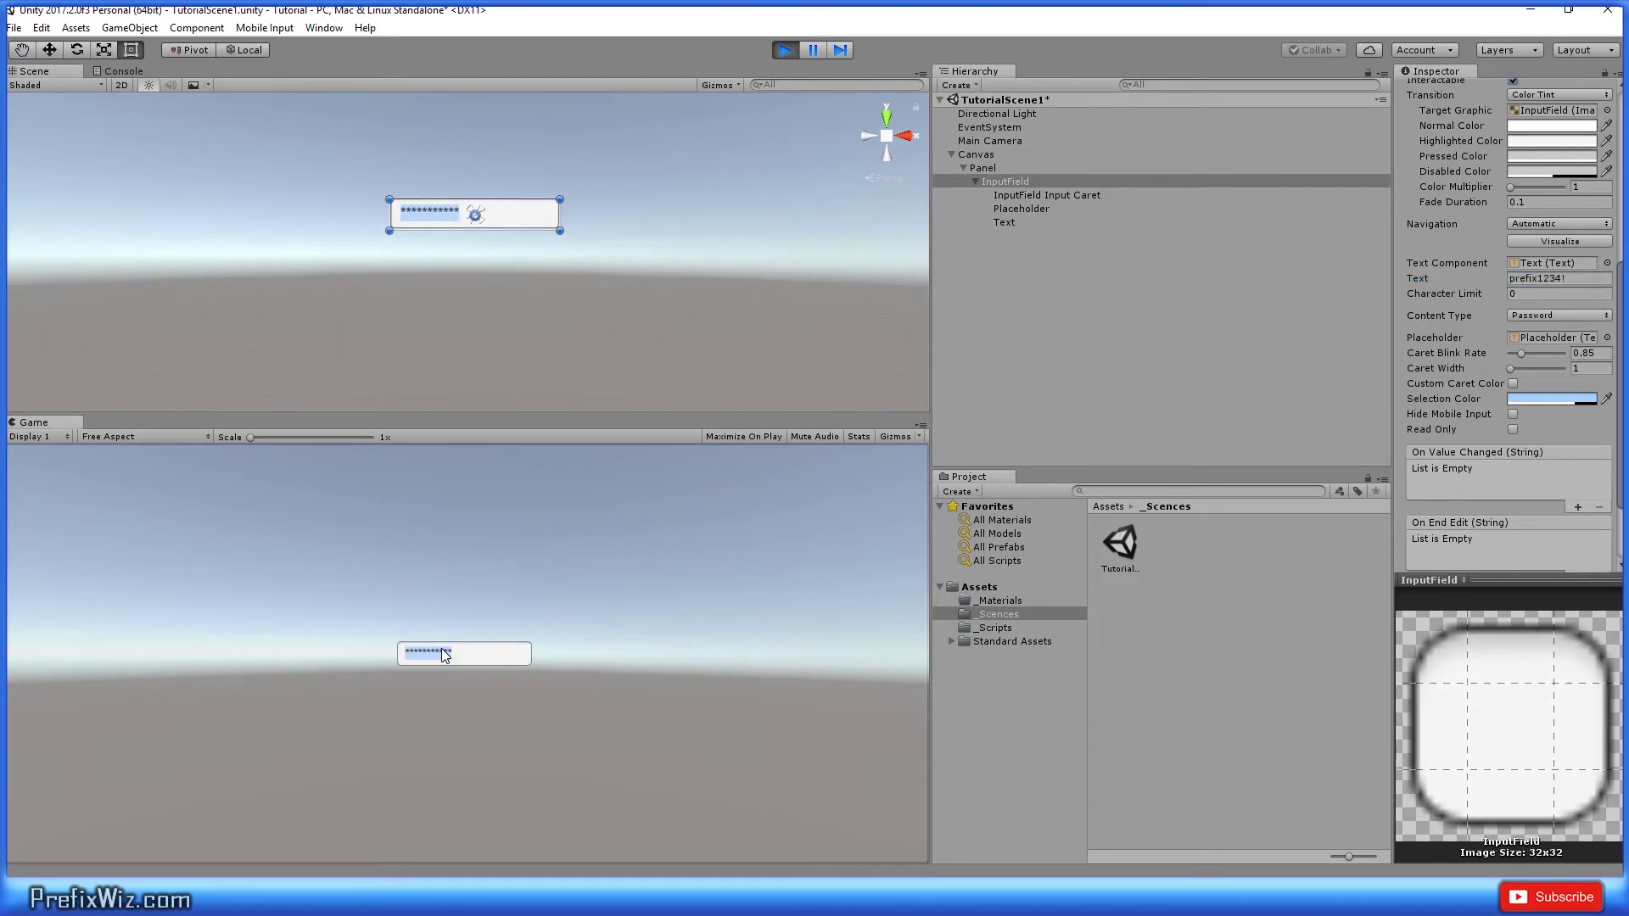
click(1534, 317)
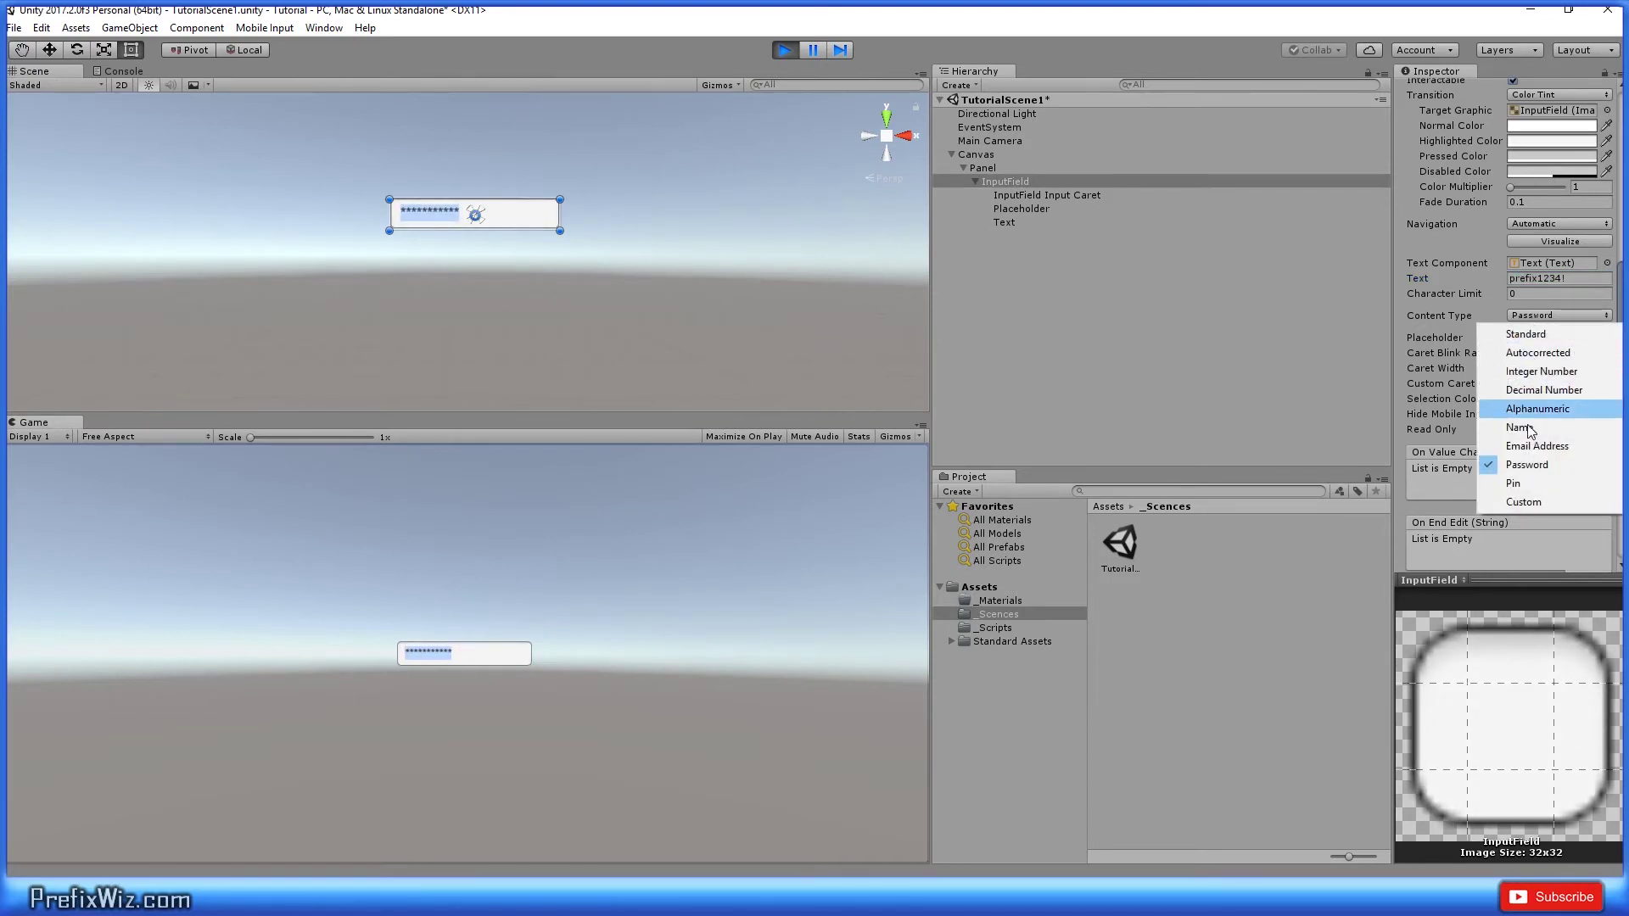
click(1513, 483)
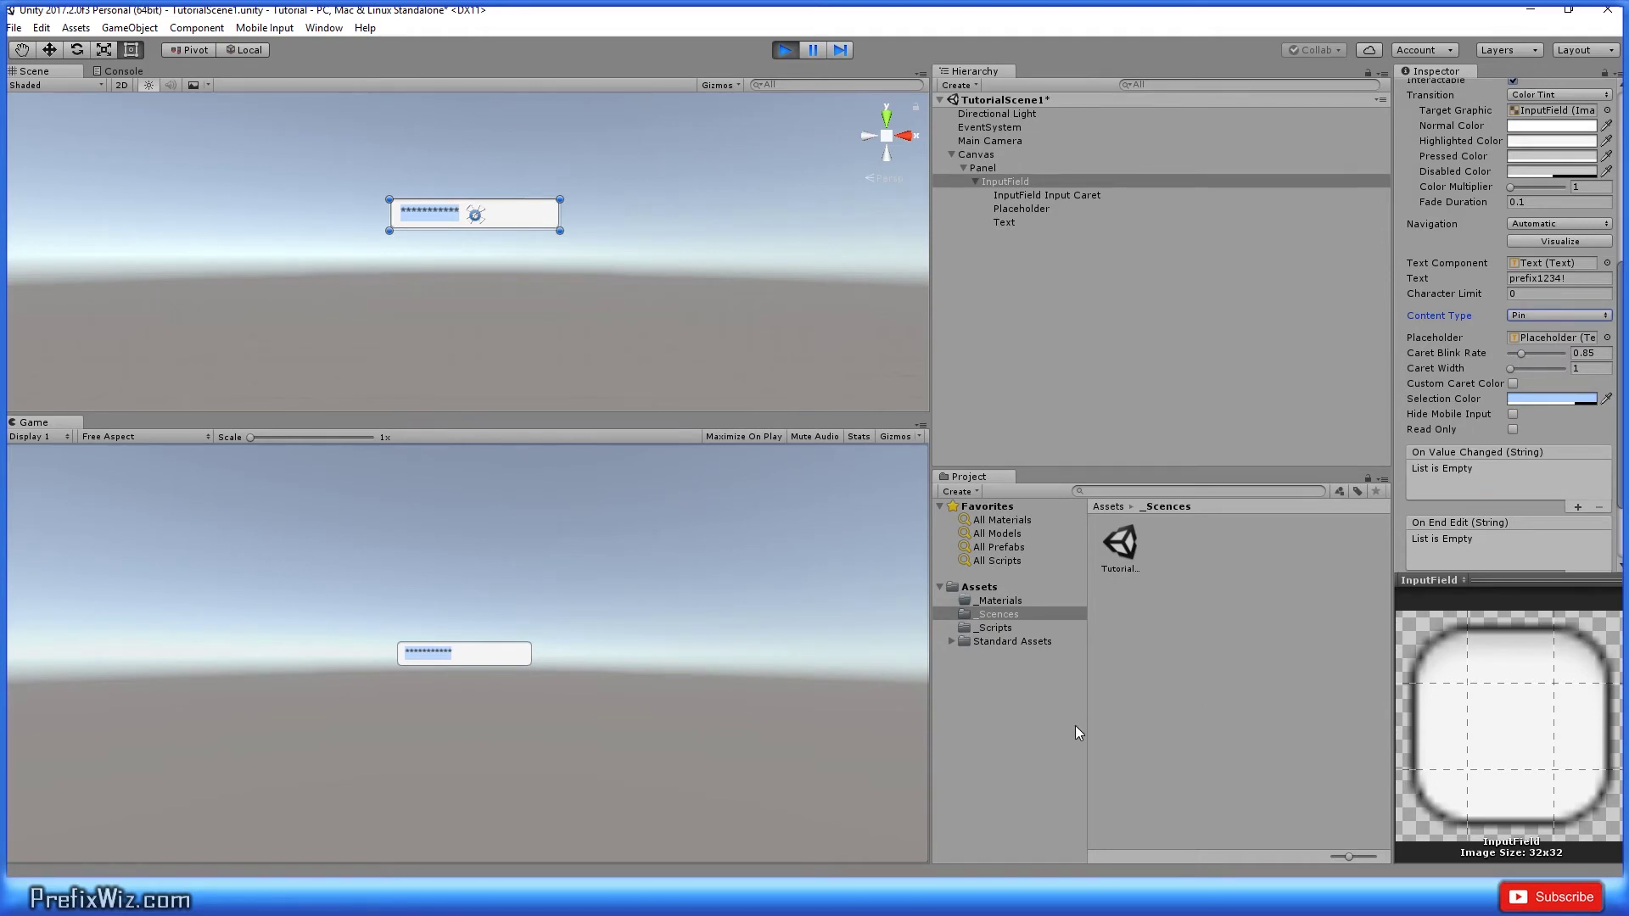
Step: Switch the content type to Custom to expose Line Type, Input Type, Keyboard Type and validation
scroll(1546, 285, down, 2)
click(1548, 282)
click(1551, 451)
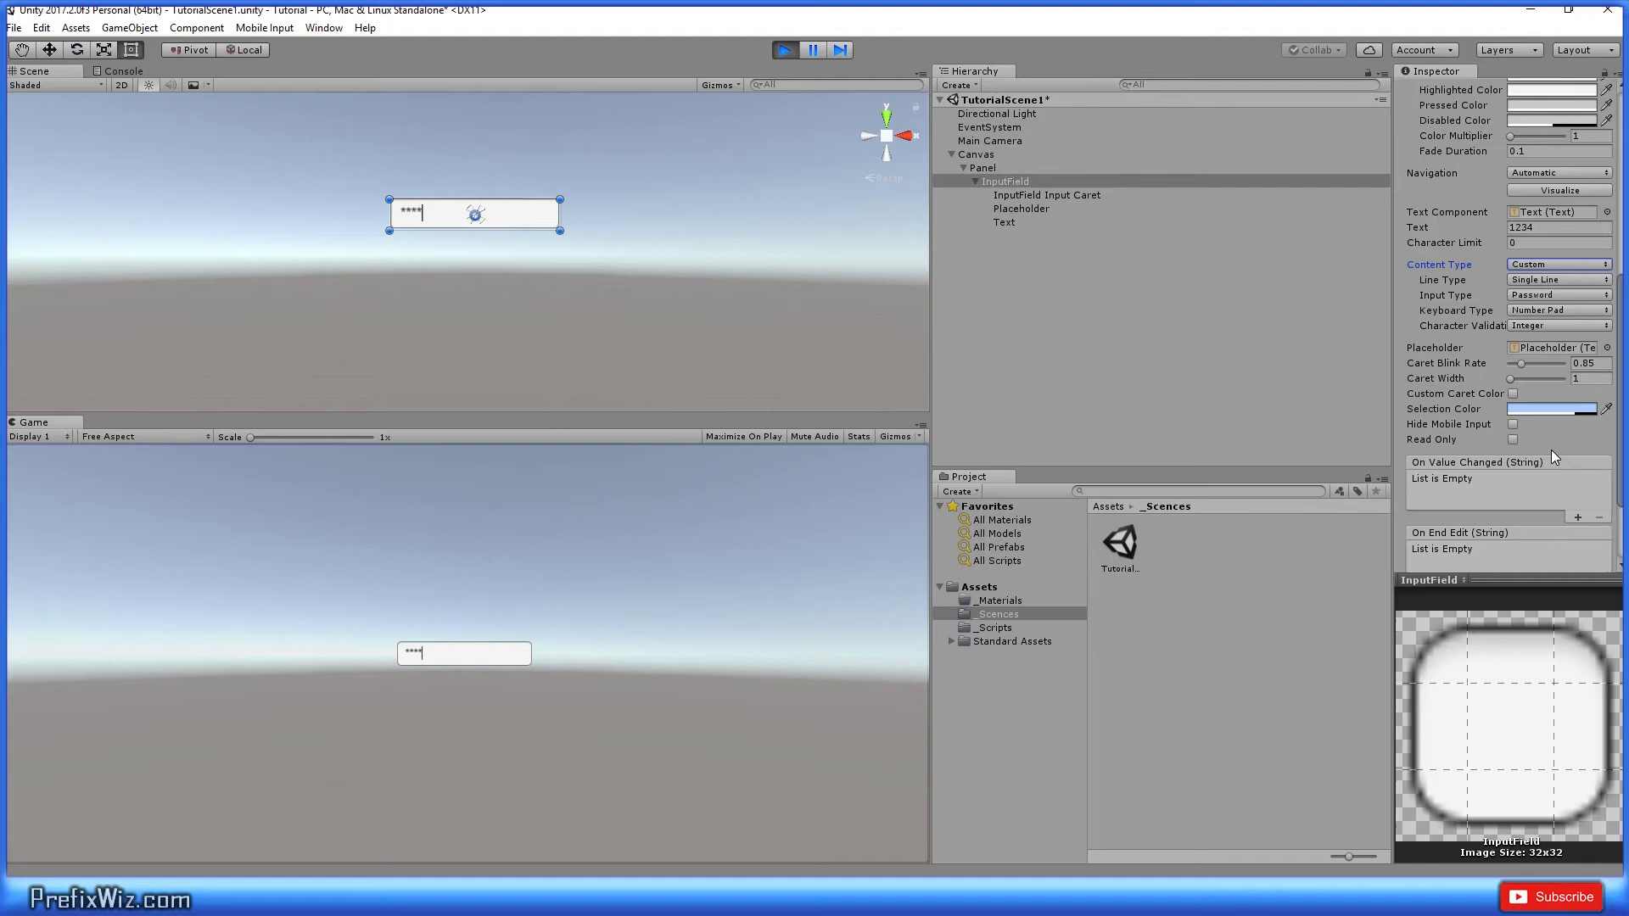
click(1610, 273)
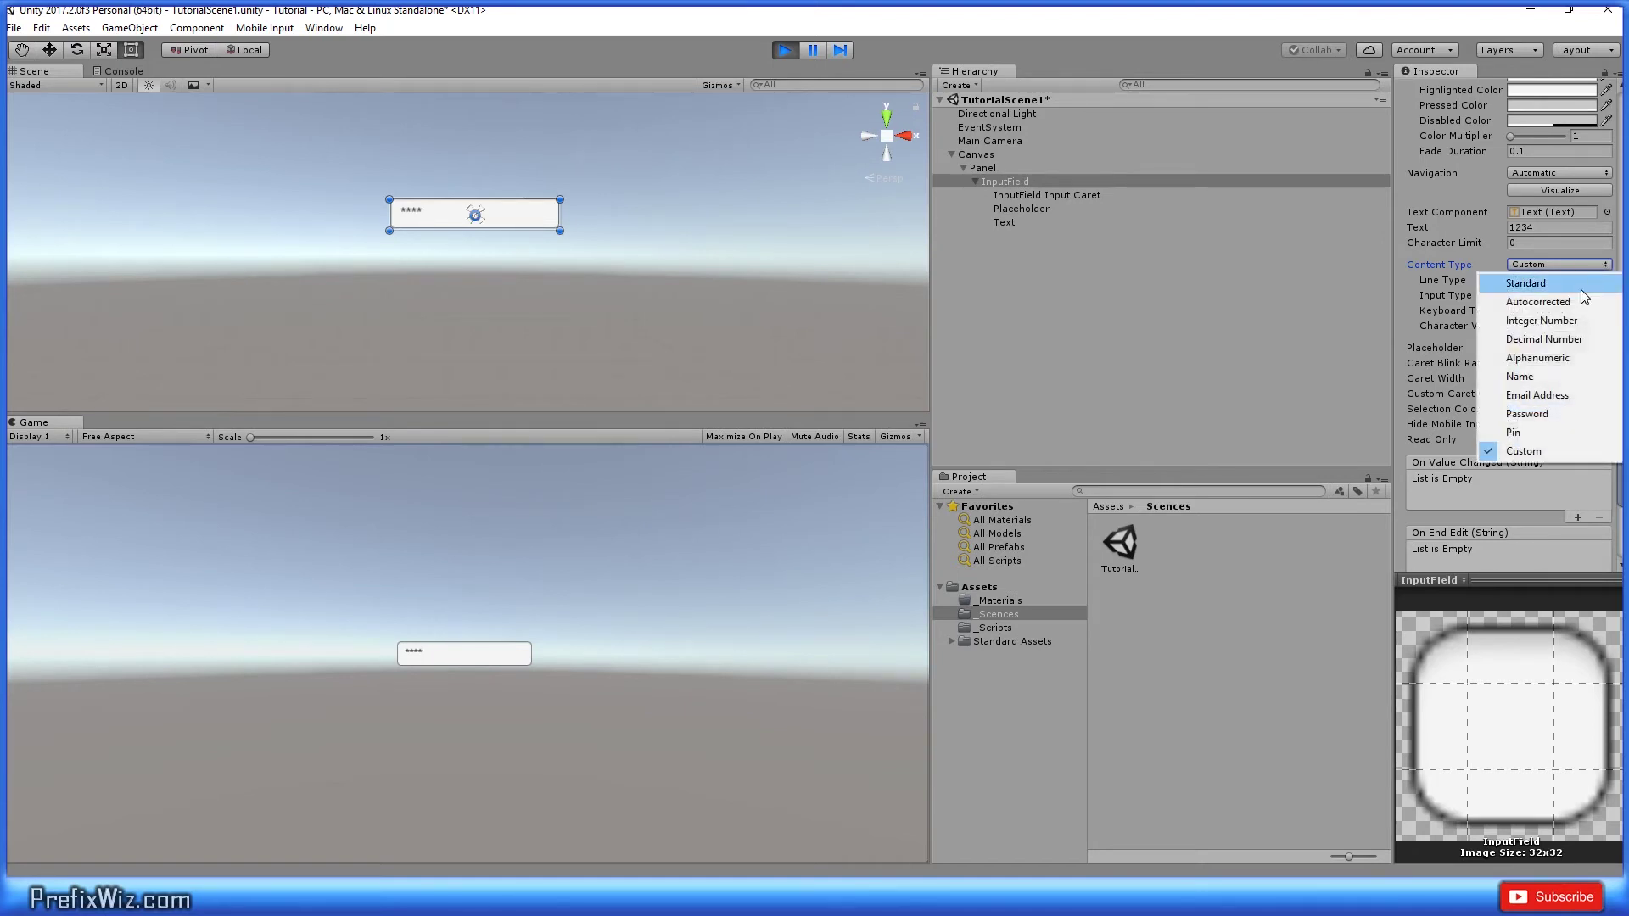
click(1442, 263)
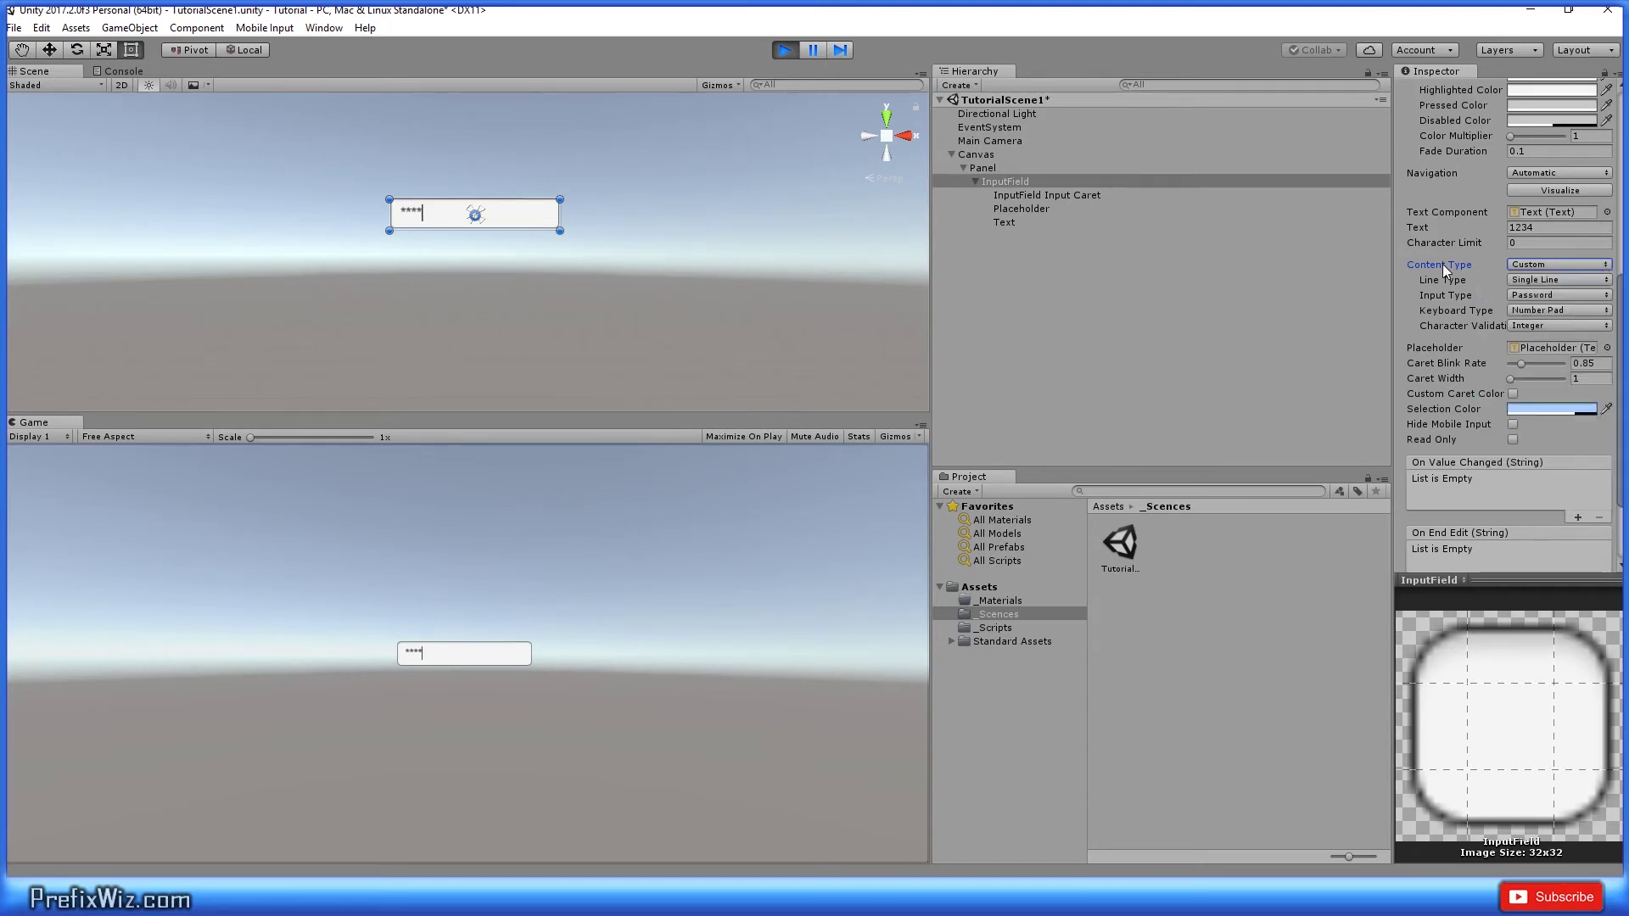
click(1565, 316)
Step: Adjust the caret blink rate slider while typing 4 into the game's password field
click(1544, 347)
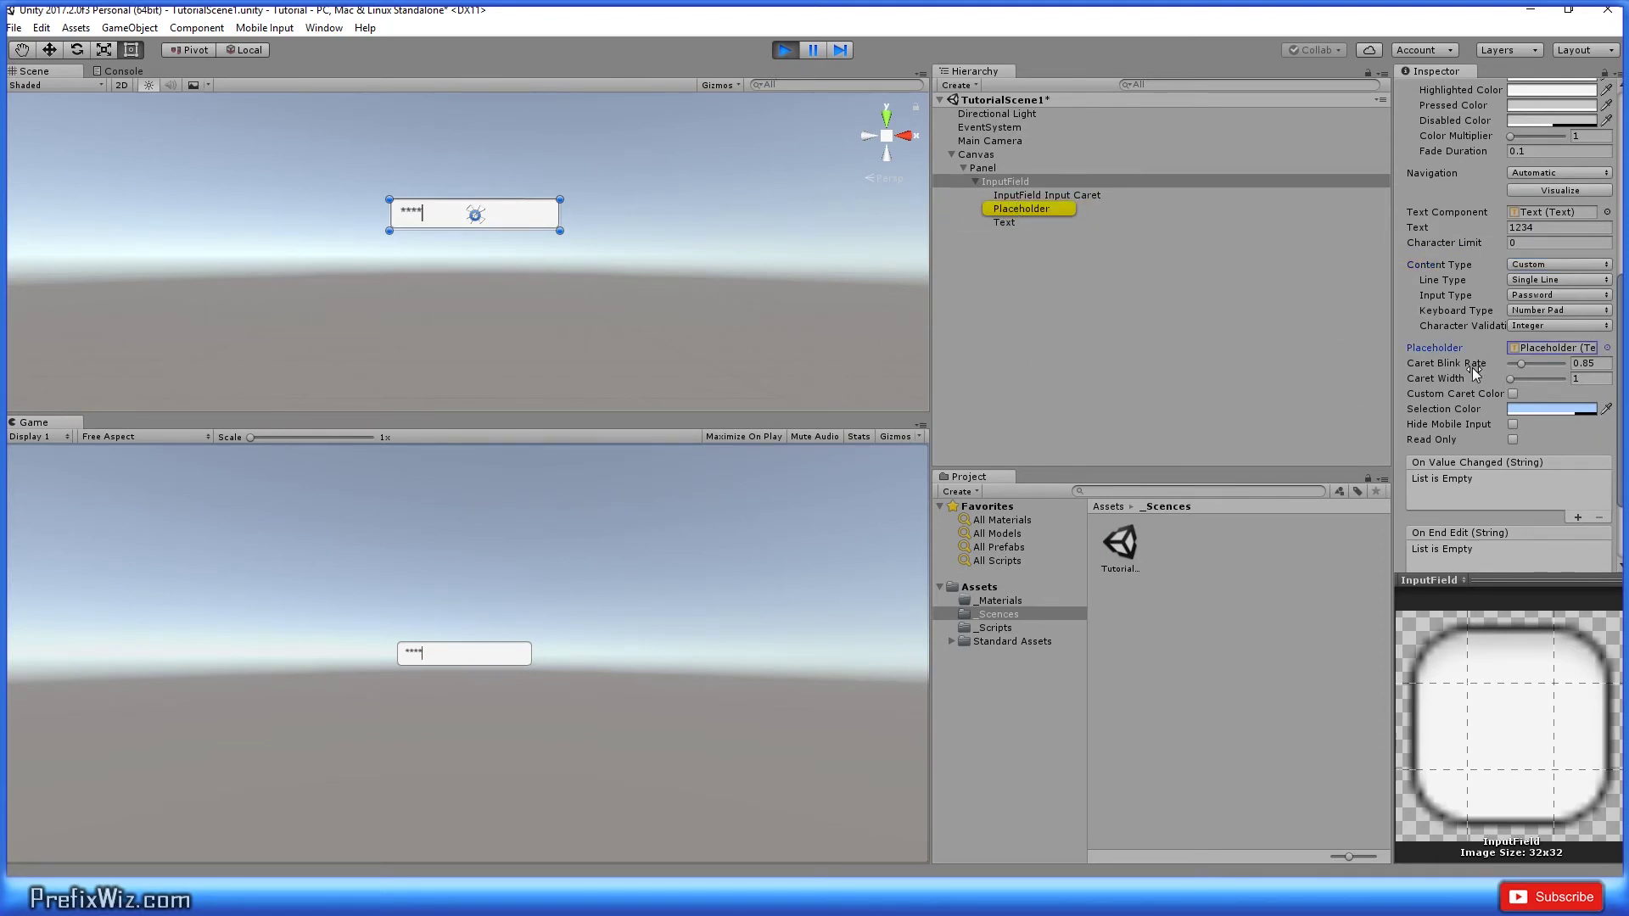
click(1435, 364)
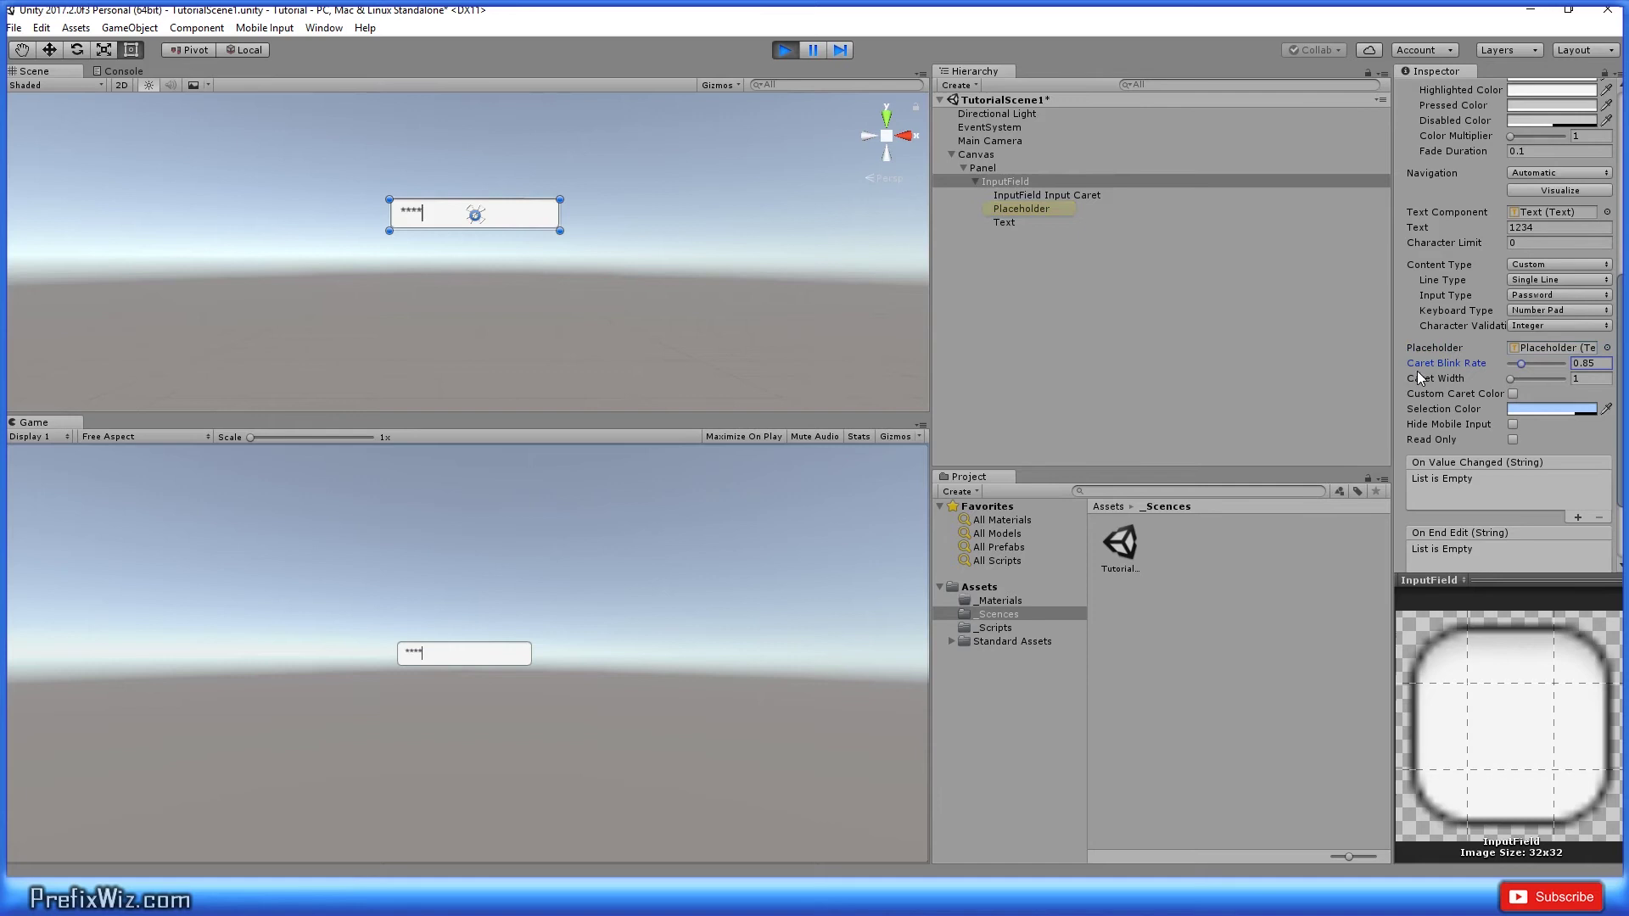
click(449, 659)
text(4)
mouse_move(1522, 364)
mouse_down()
mouse_move(1535, 364)
mouse_move(1514, 364)
mouse_move(1525, 382)
mouse_up()
Step: Enable Custom Caret Color, set it to pure red, and check the caret in-game
click(1512, 393)
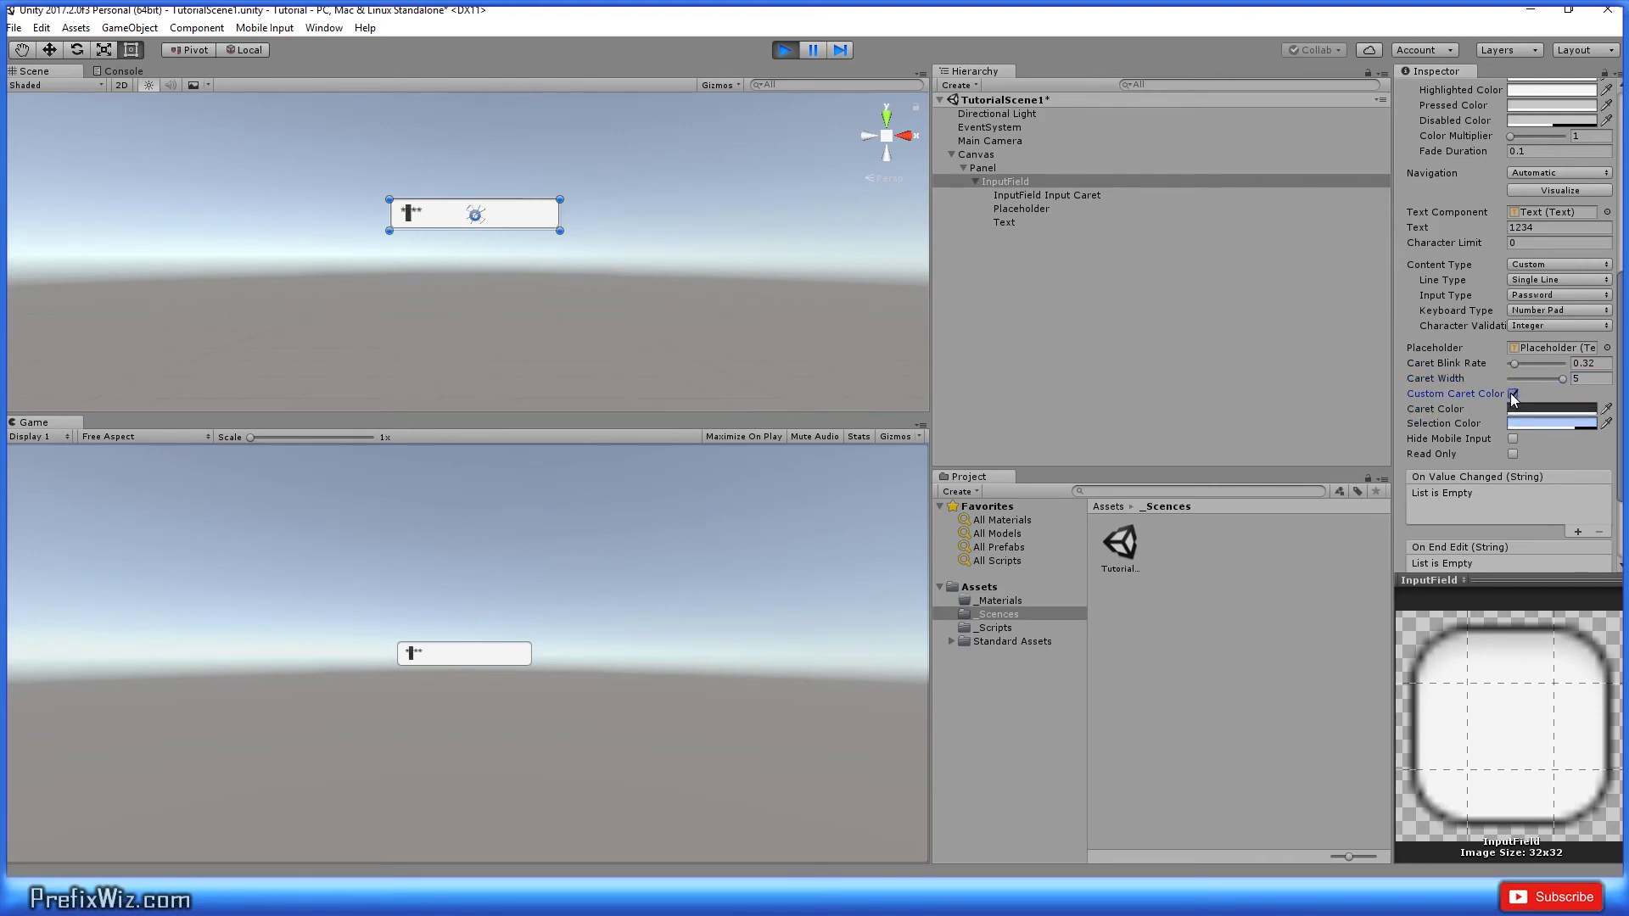
click(1545, 412)
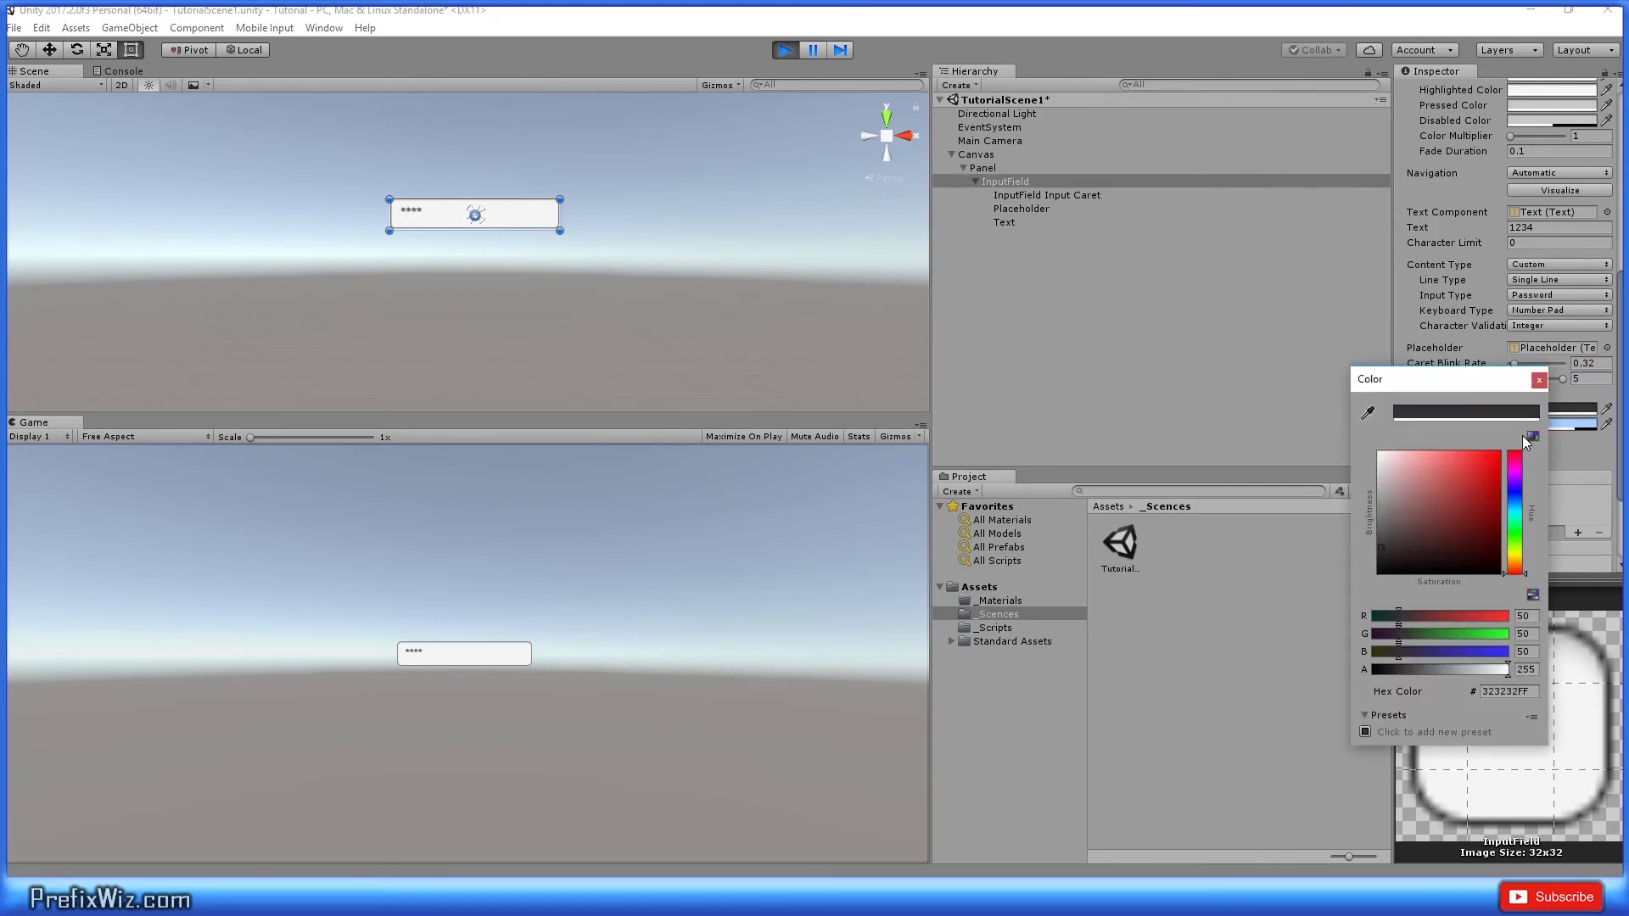
drag(1484, 476, 1517, 437)
click(1539, 380)
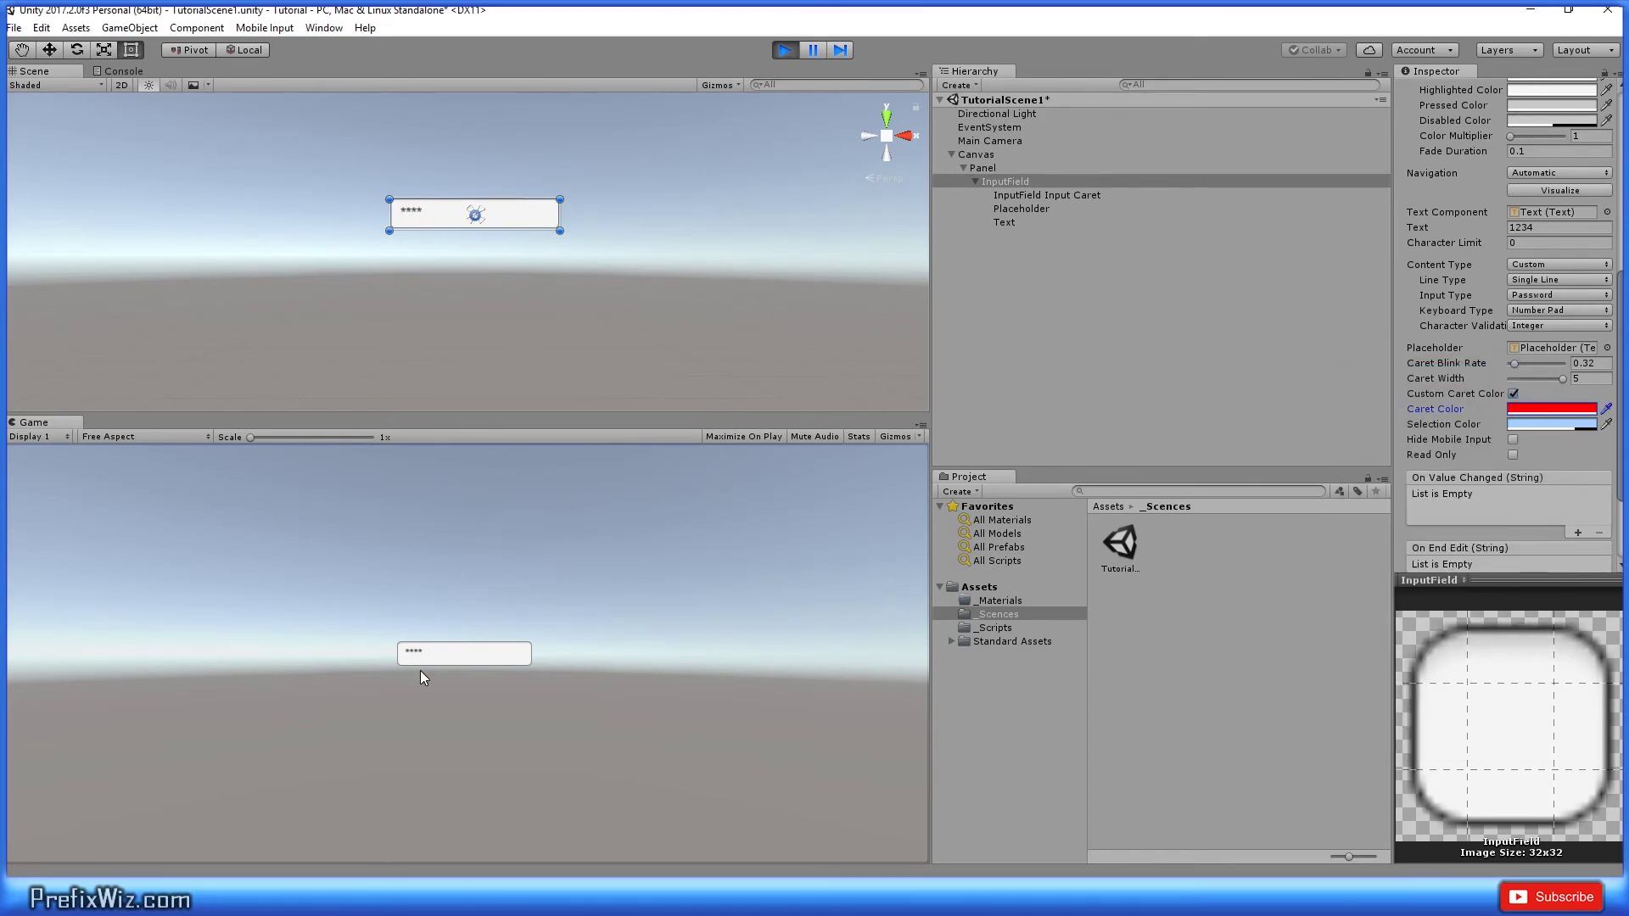
drag(430, 653, 393, 650)
click(439, 652)
double_click(435, 655)
Step: Tick Read Only on the InputField component
click(1539, 424)
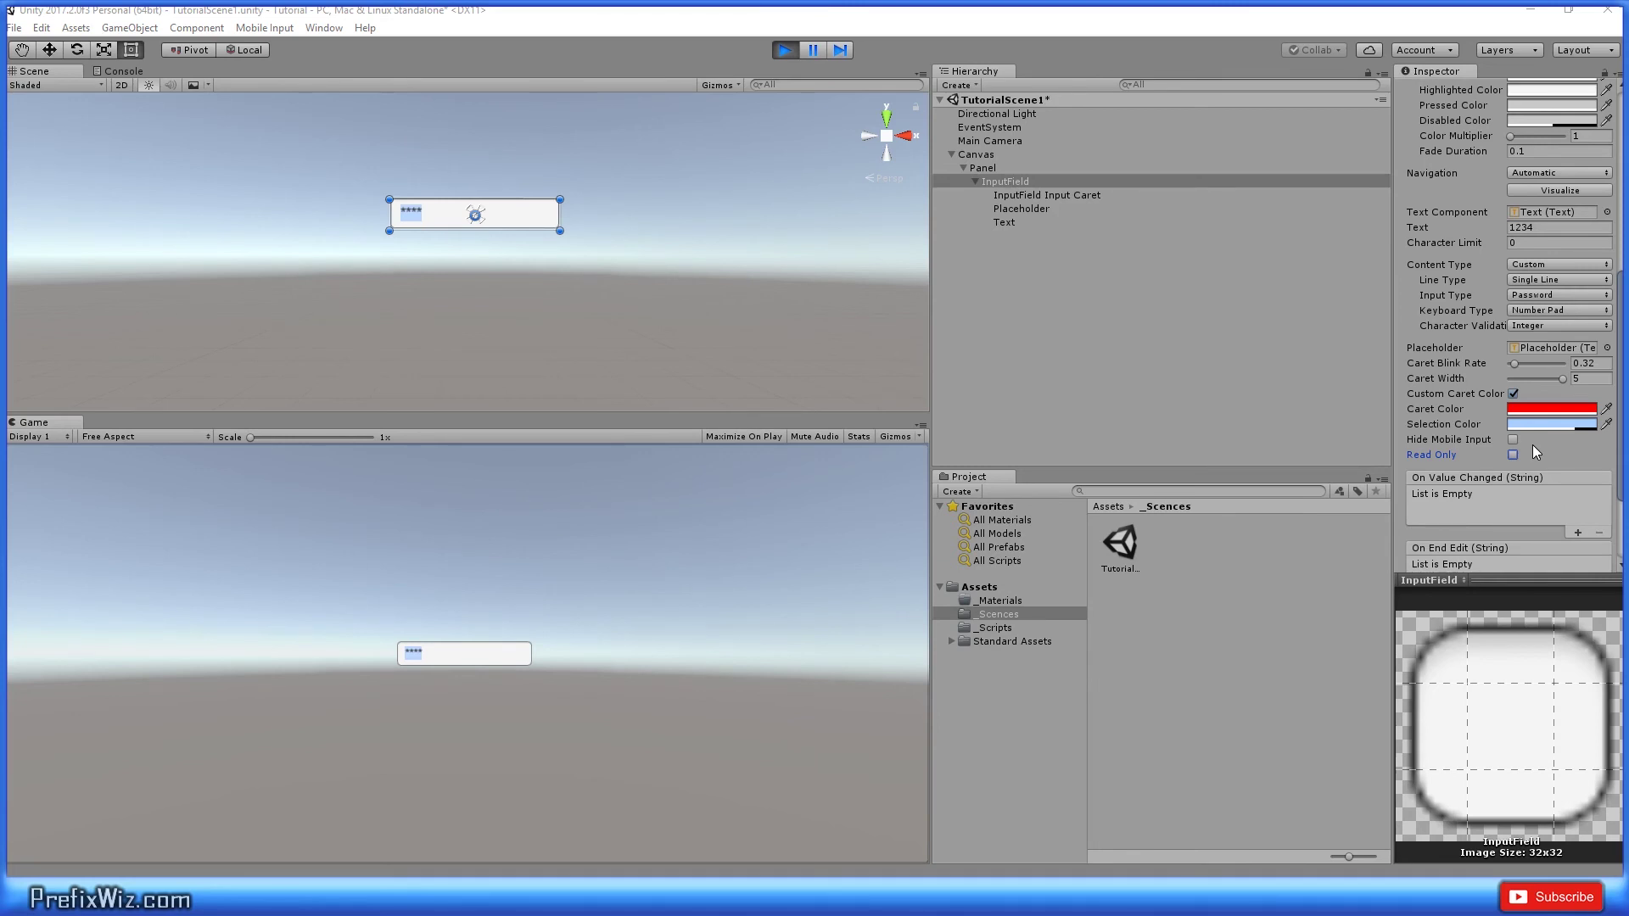
click(1513, 455)
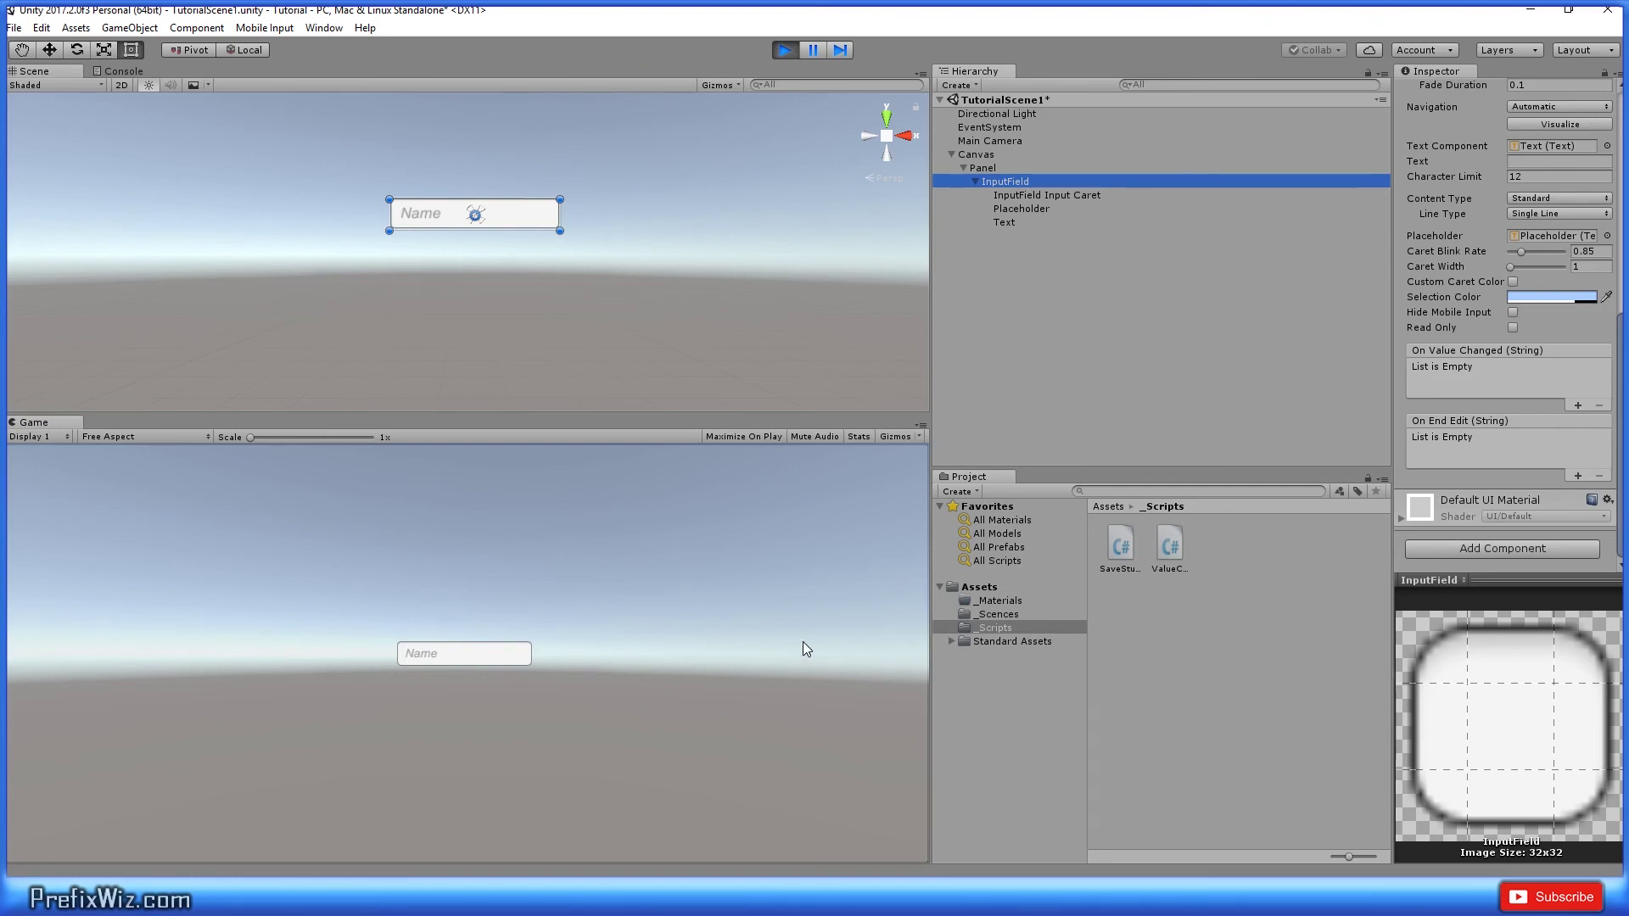
Step: Type 123sdfde into the running game's field to test the 12-character limit
click(461, 656)
text(1)
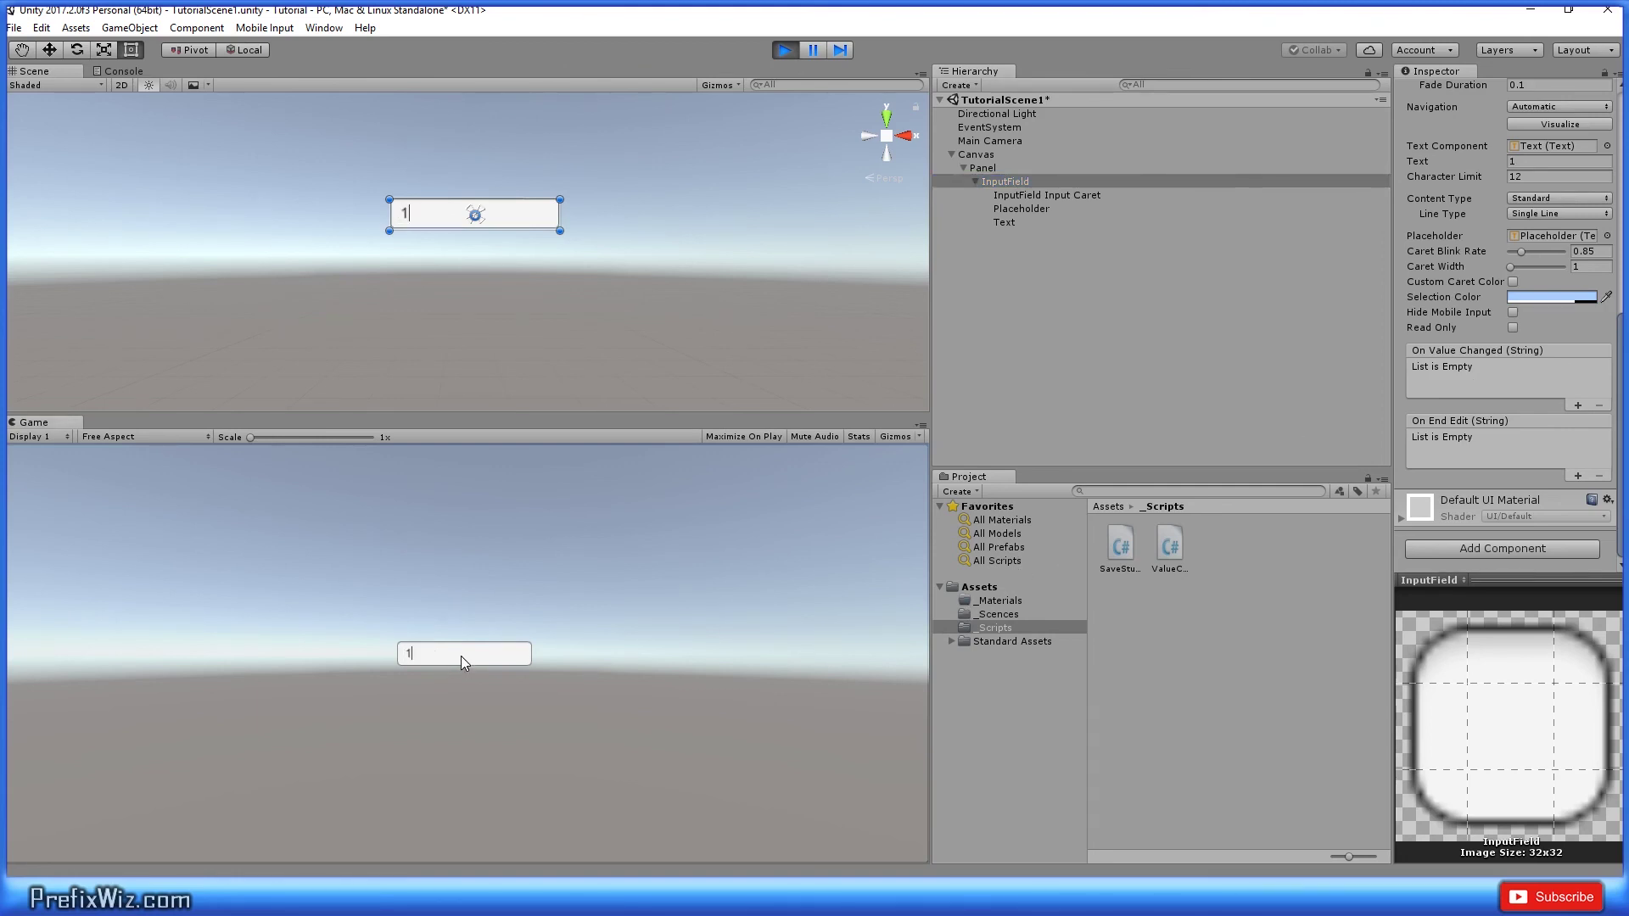
text(23sdfde)
click(492, 655)
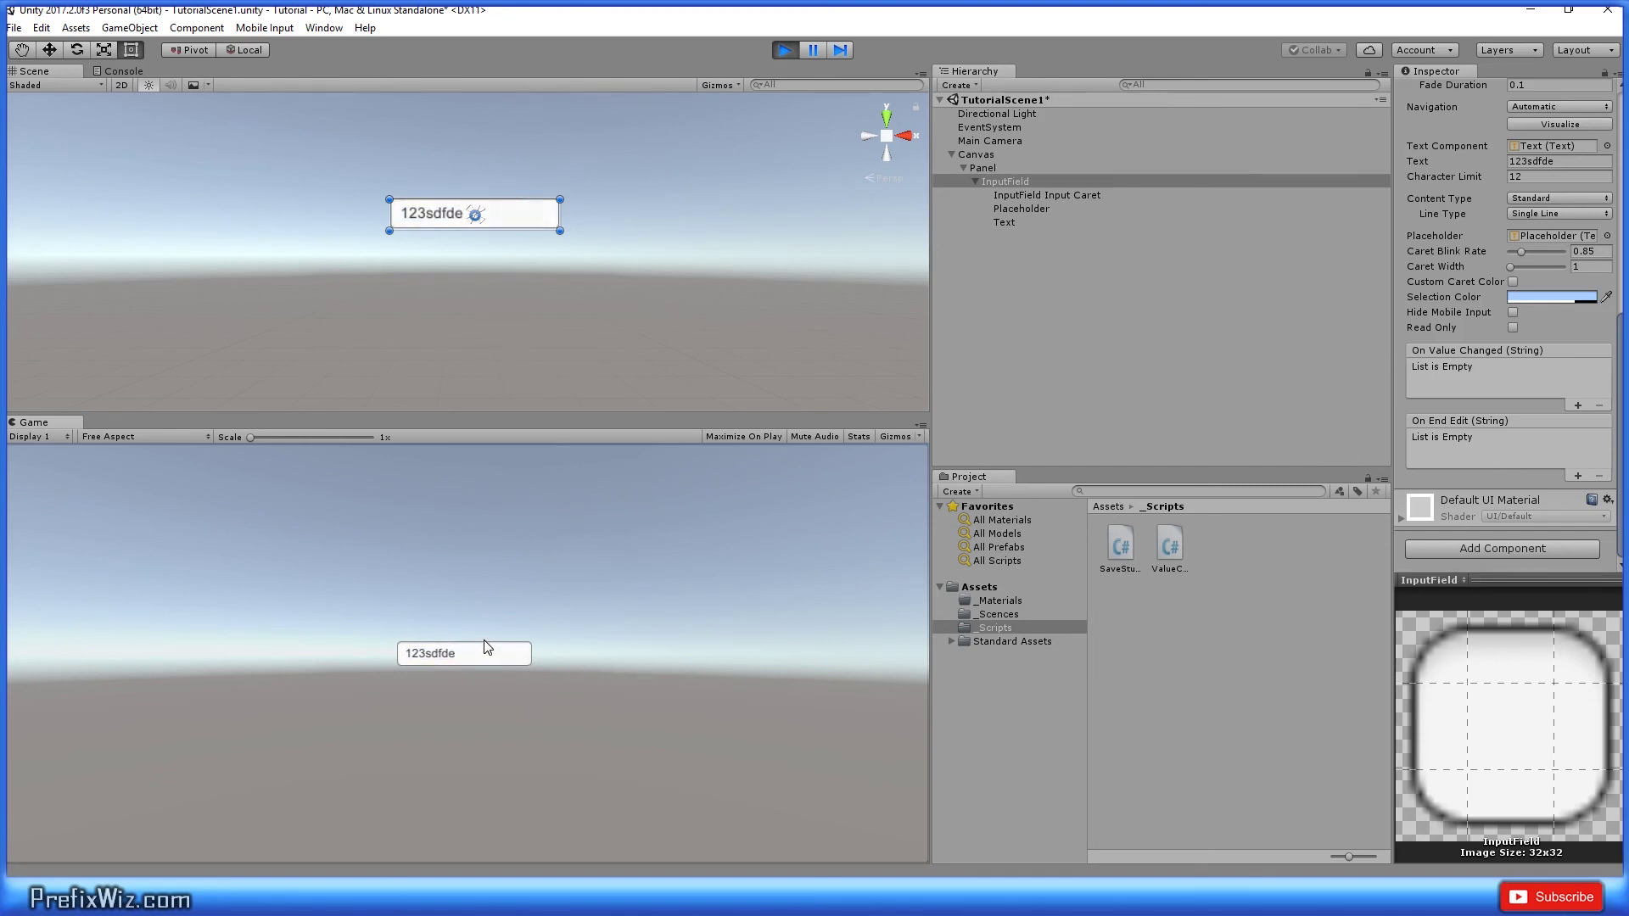